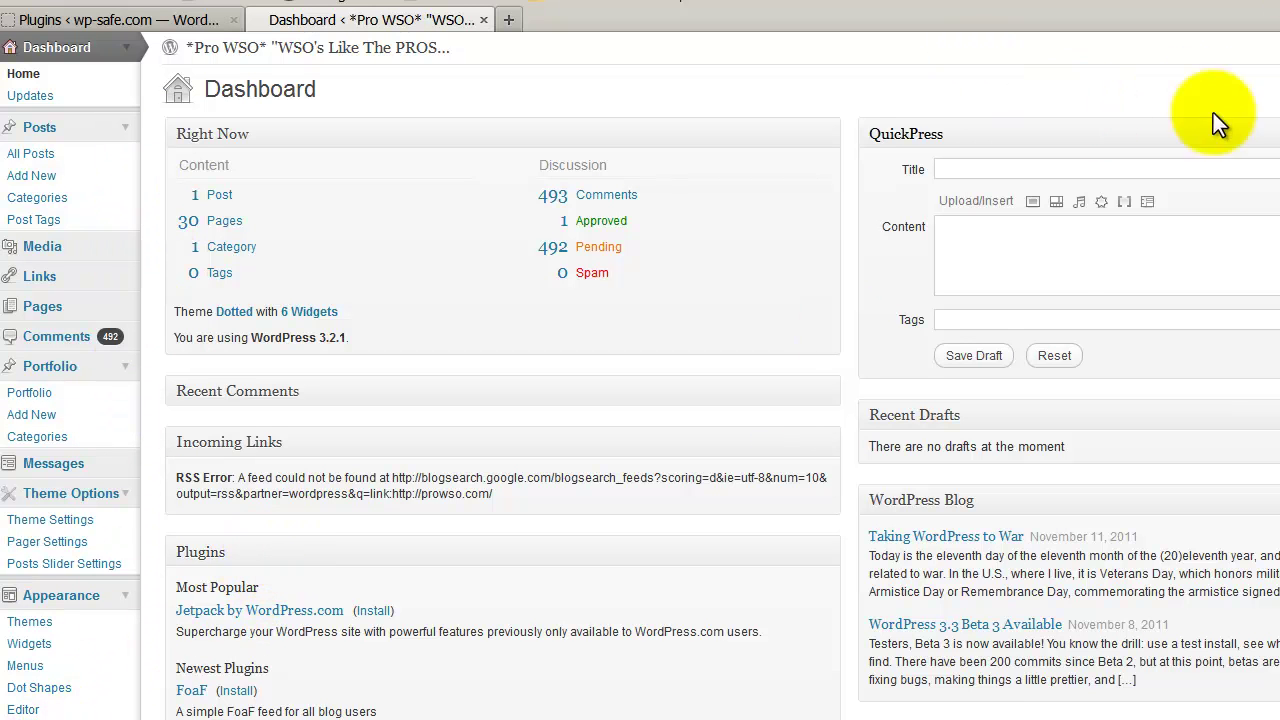
Step: Open the plugin upload page for installing a plugin in .zip format
scroll(1206, 91, "down", 3)
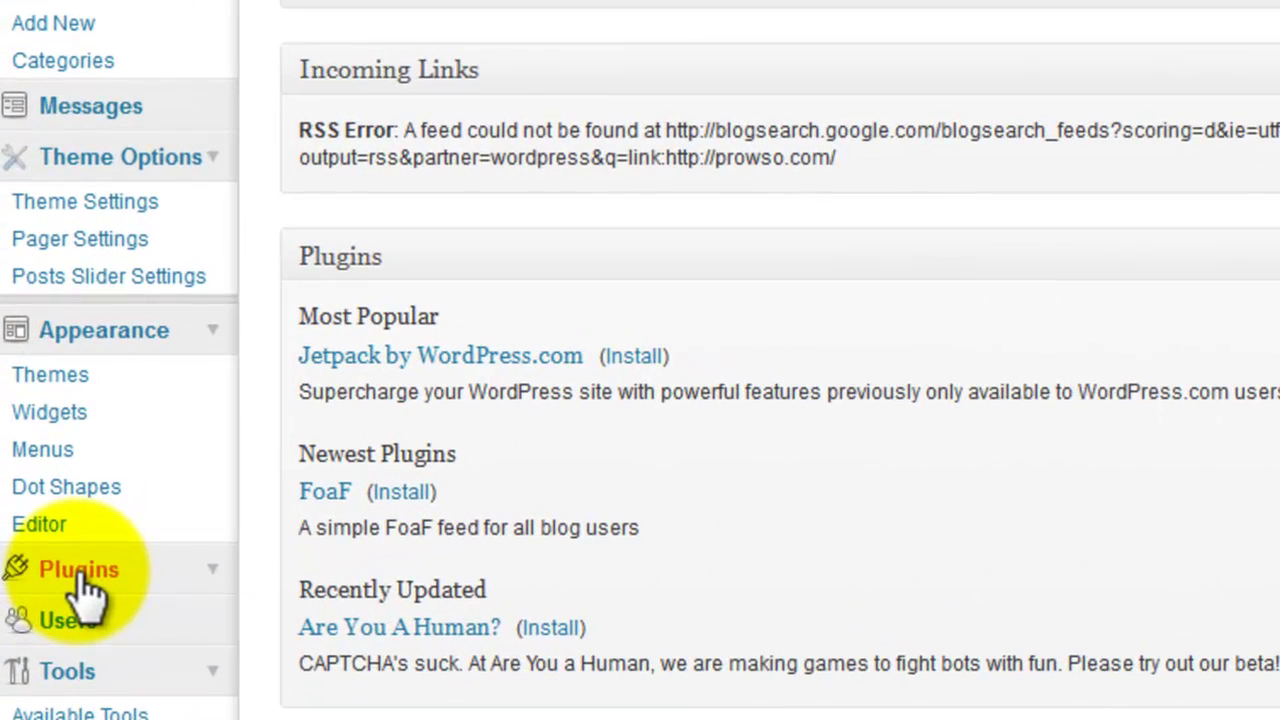
left_click(80, 576)
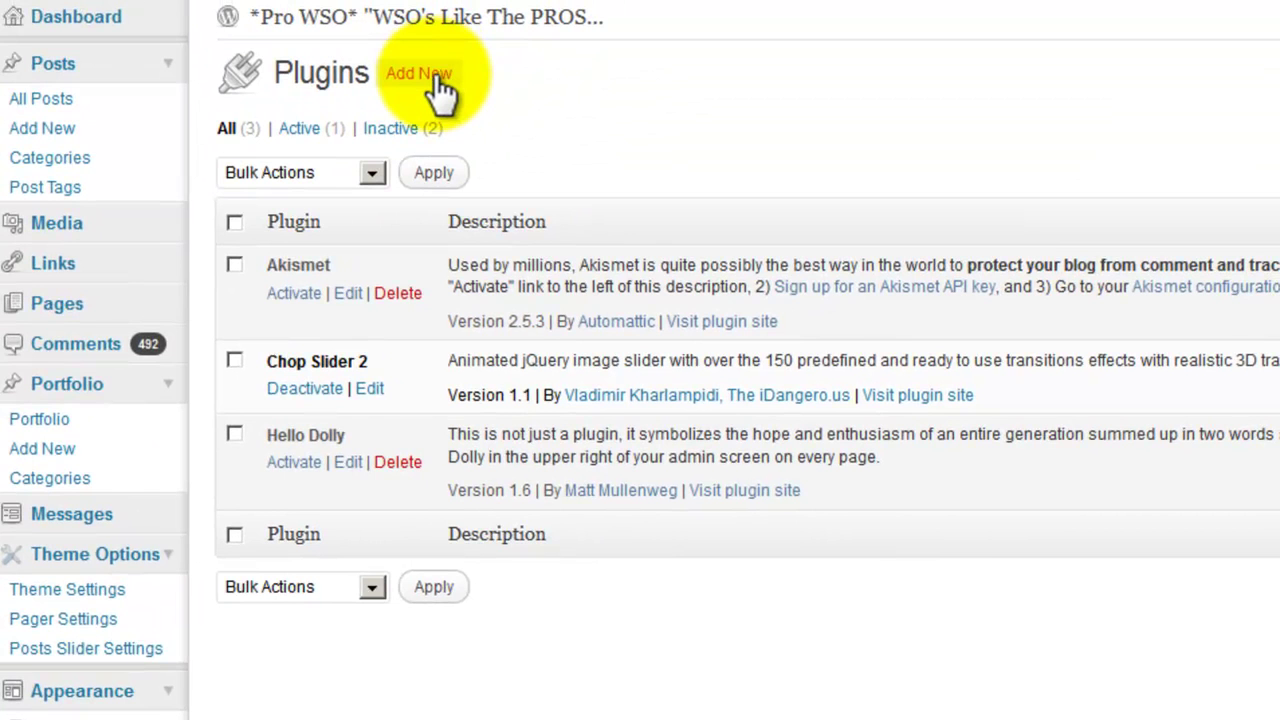
left_click(420, 74)
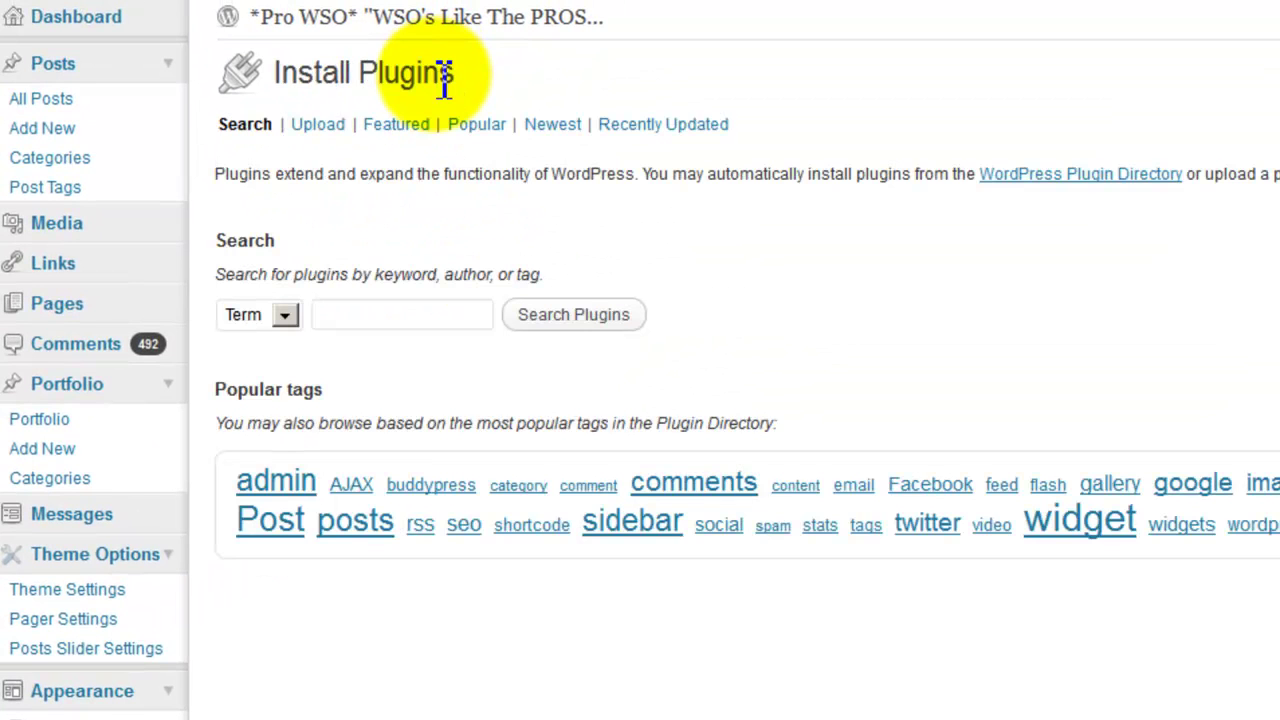
left_click(318, 128)
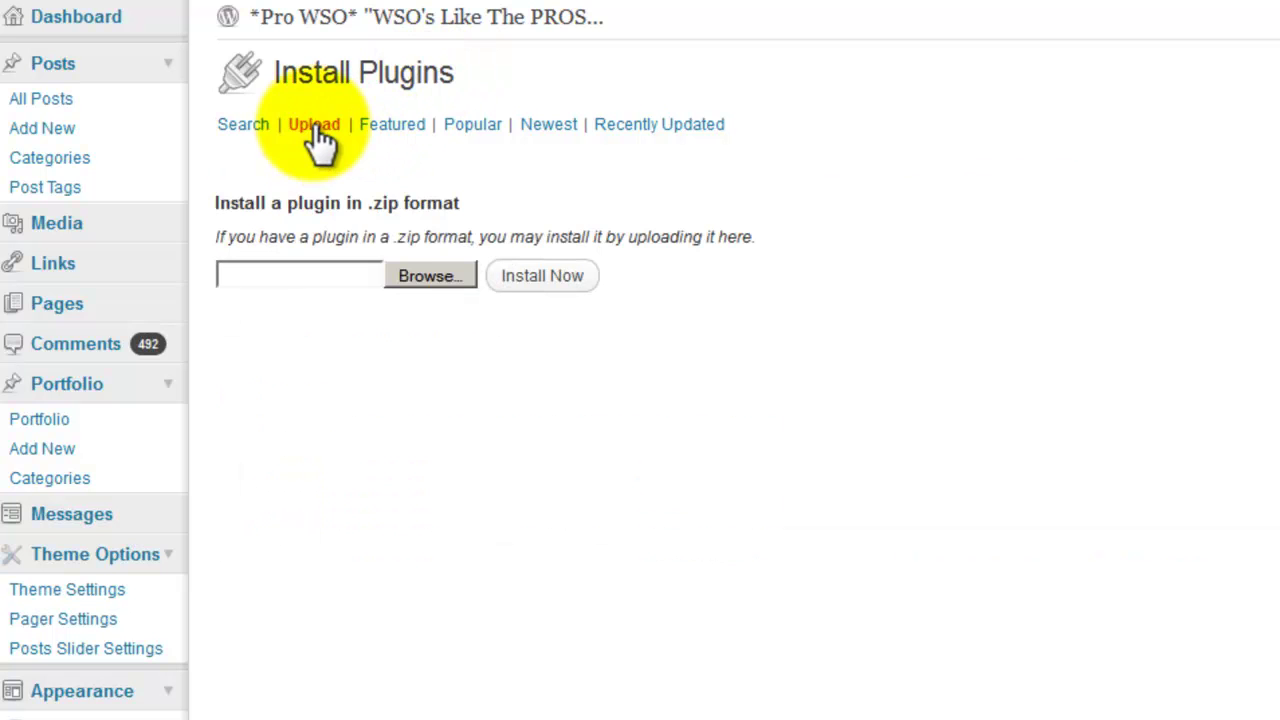
Step: Choose wplockup(2).zip from the WP LOCKUP PLUGIN NEWEST (E) folder as the plugin file to upload
left_click(425, 278)
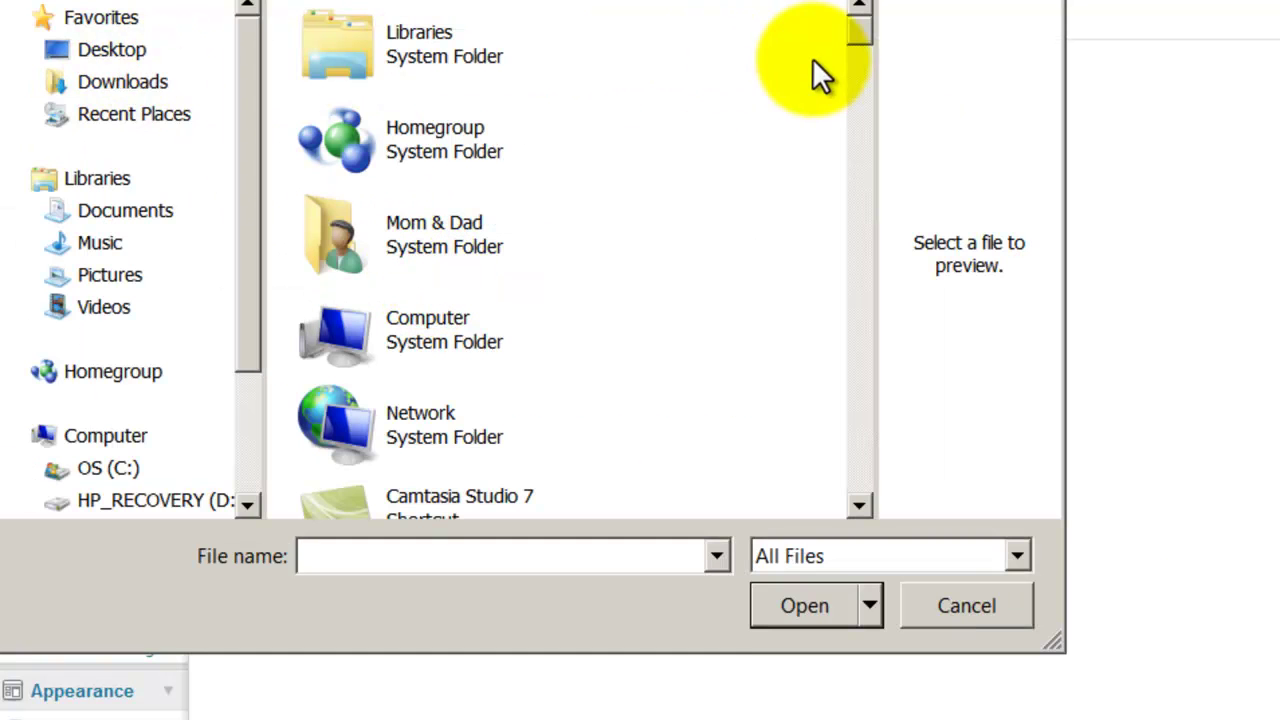
left_click_drag(860, 40, 860, 325)
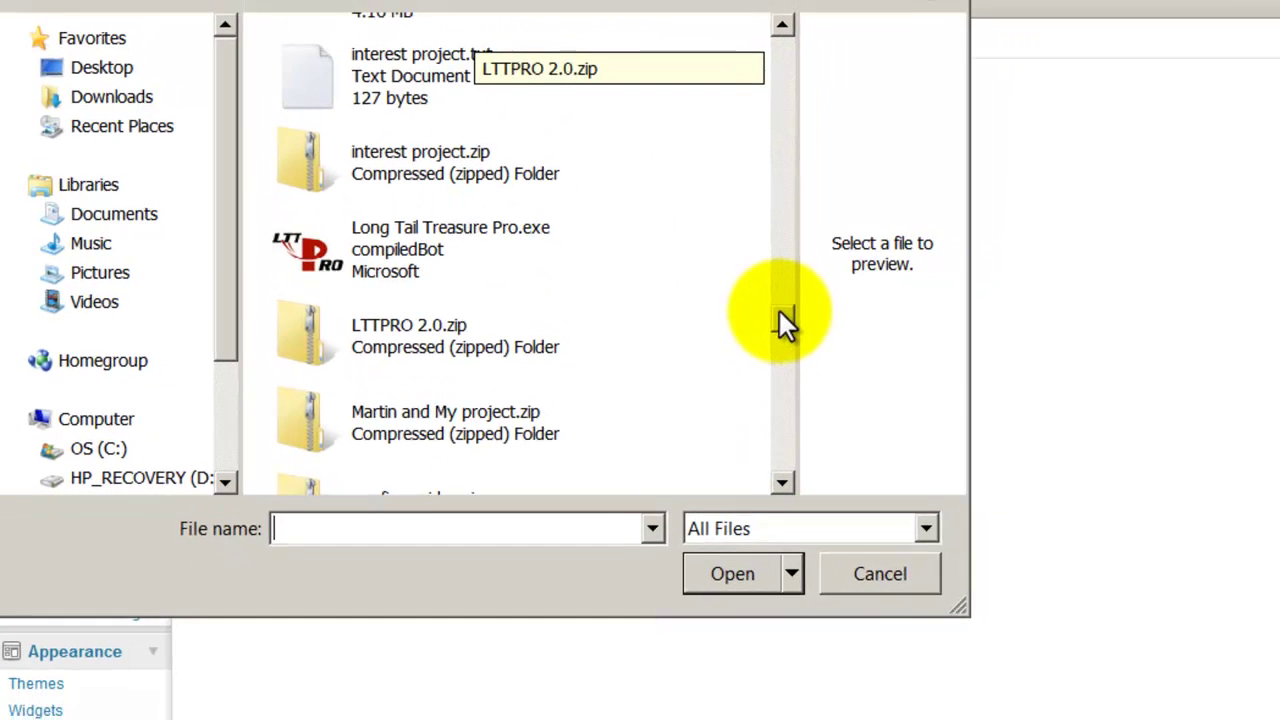
left_click_drag(719, 306, 711, 213)
double_click(373, 306)
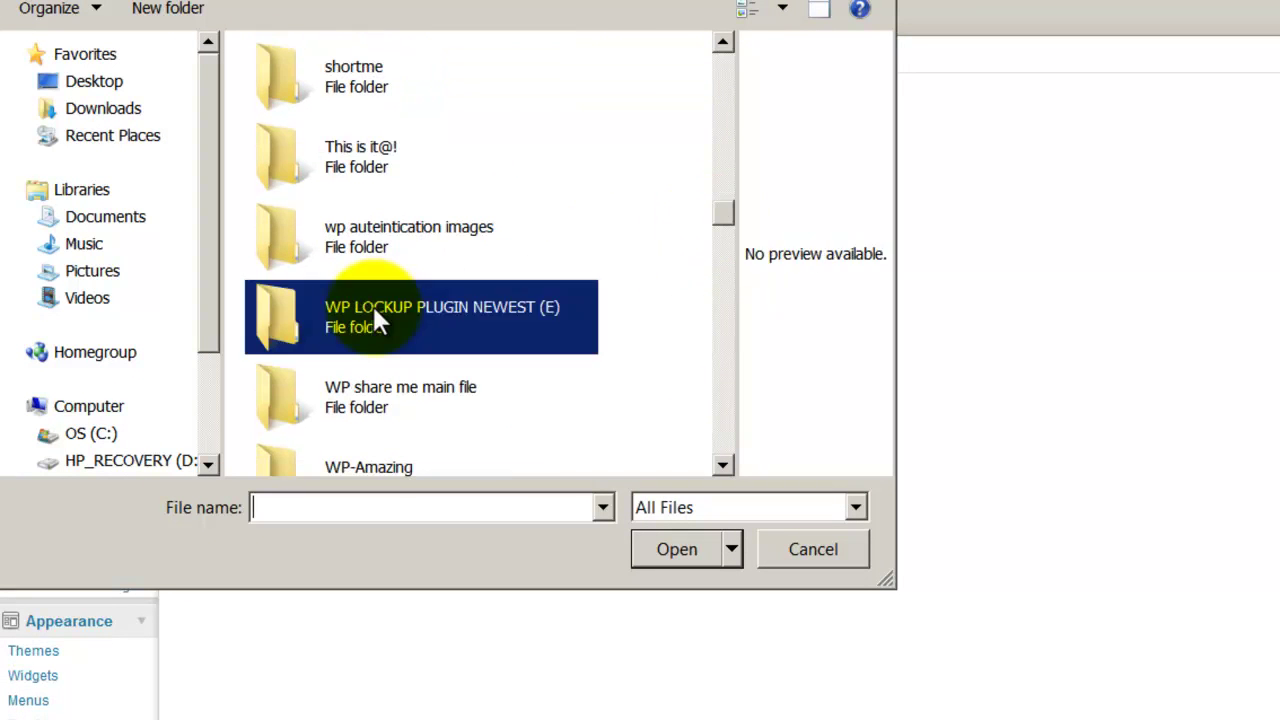
left_click(306, 92)
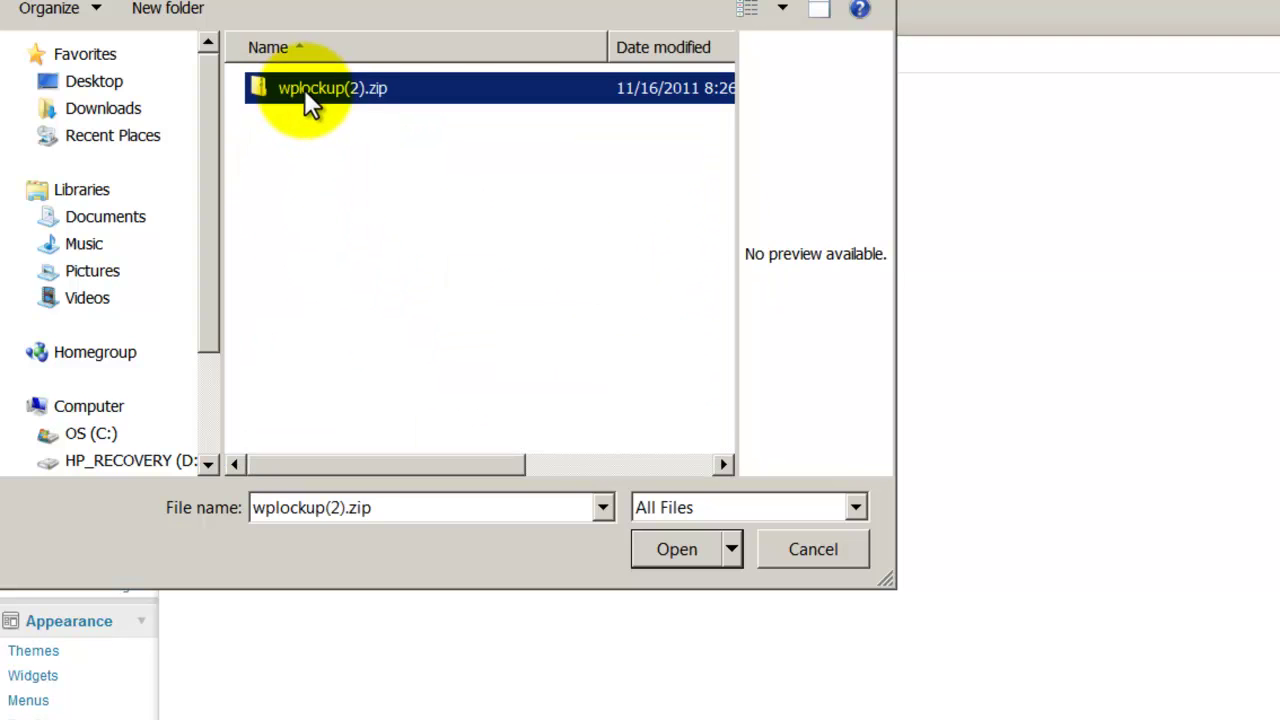
left_click(676, 551)
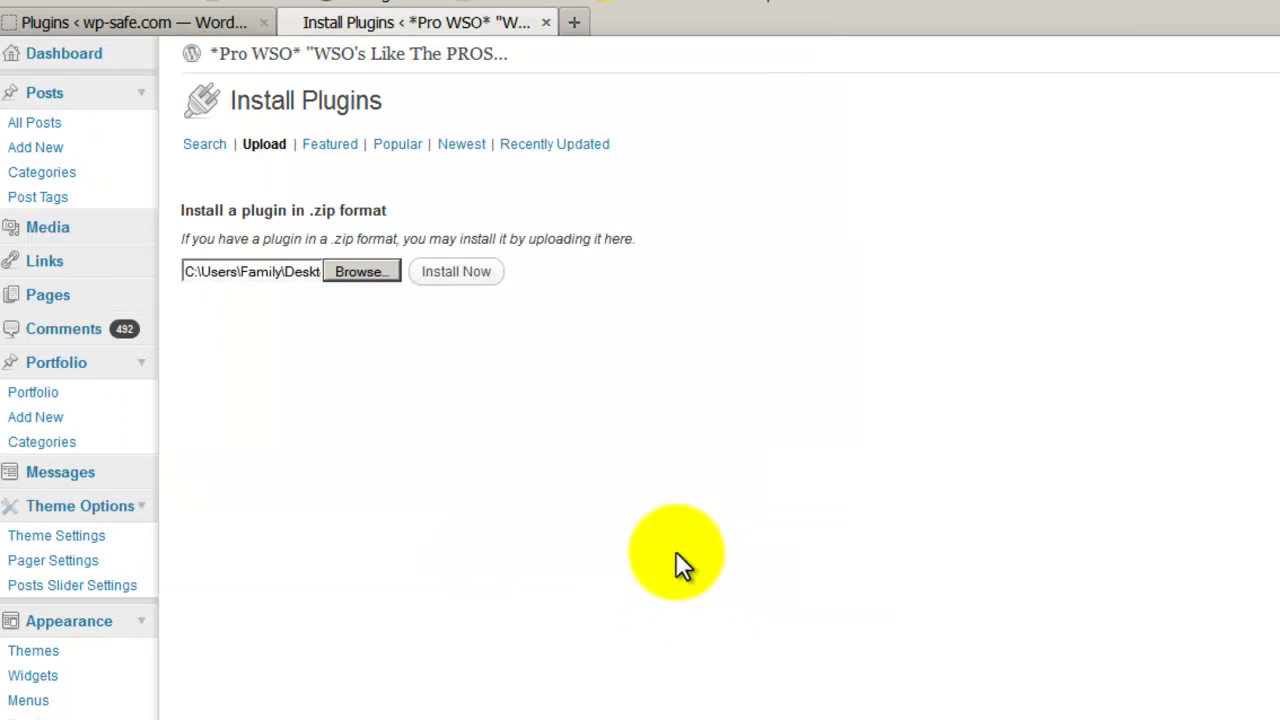
Step: Install the chosen WP Lockup plugin file and activate the plugin
left_click(470, 284)
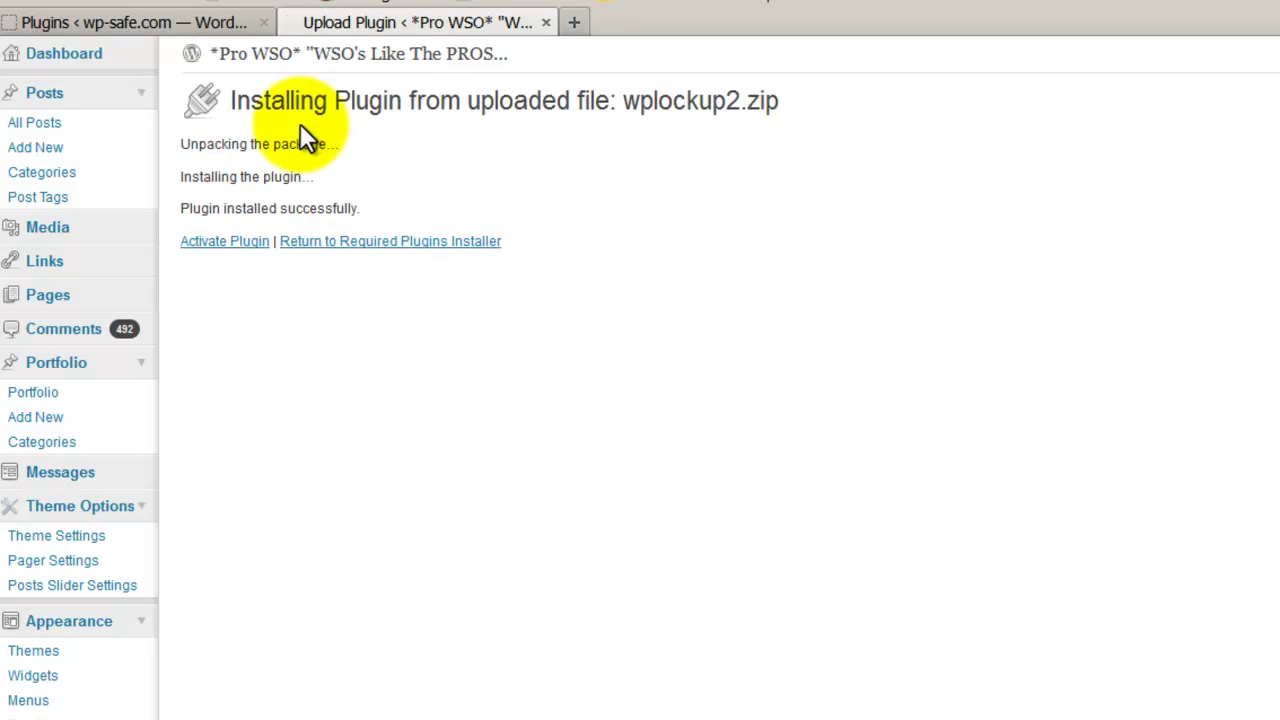
left_click(223, 245)
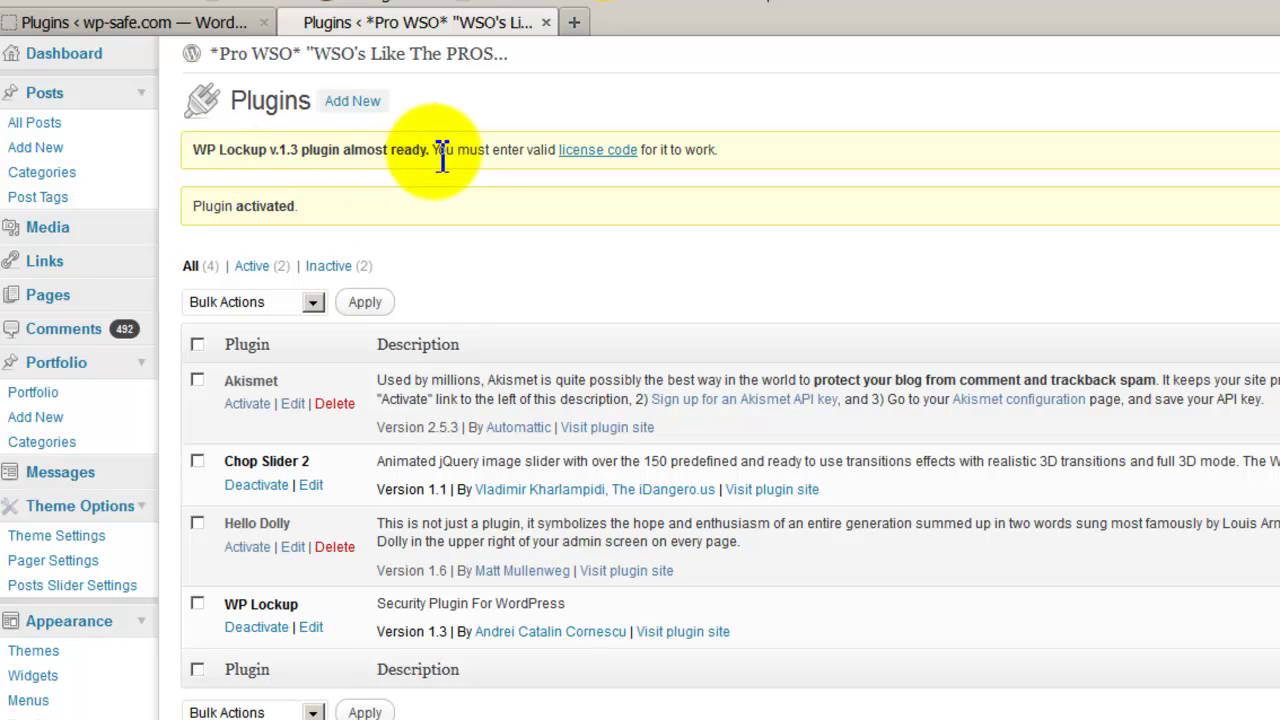
Step: Submit the license code for WP Lockup, and deactivate and reactivate the plugin
left_click(606, 152)
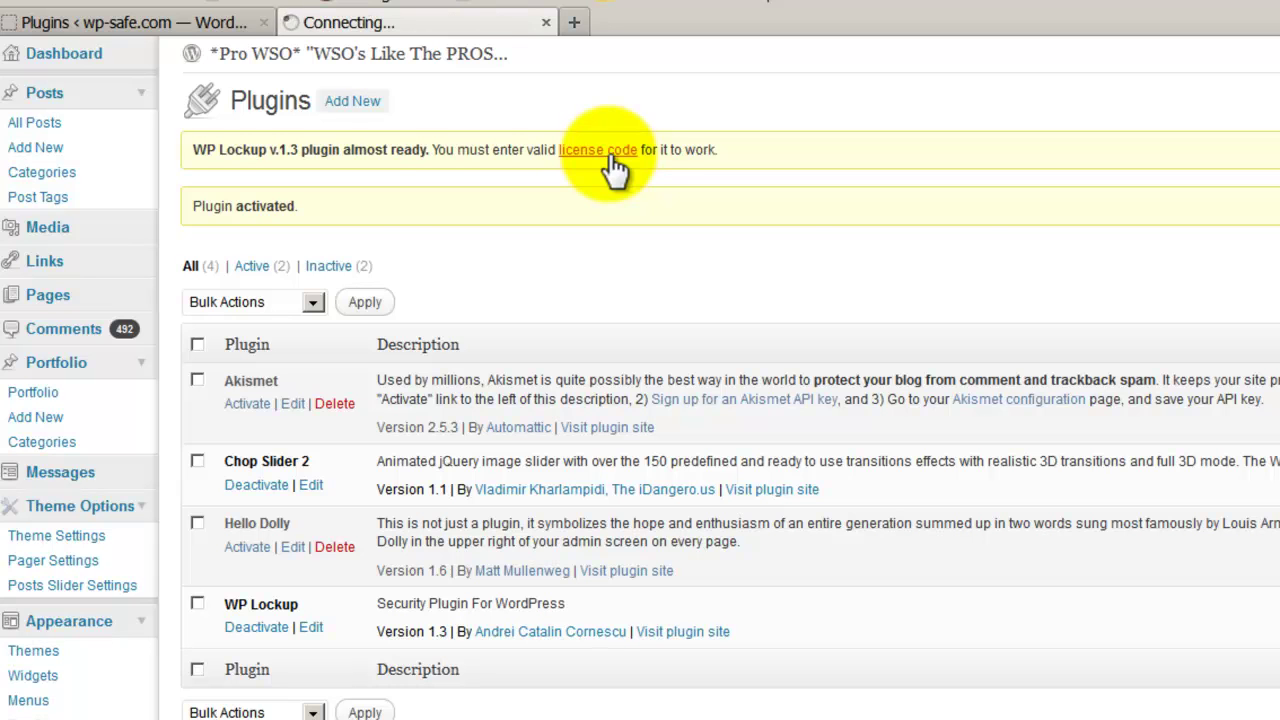
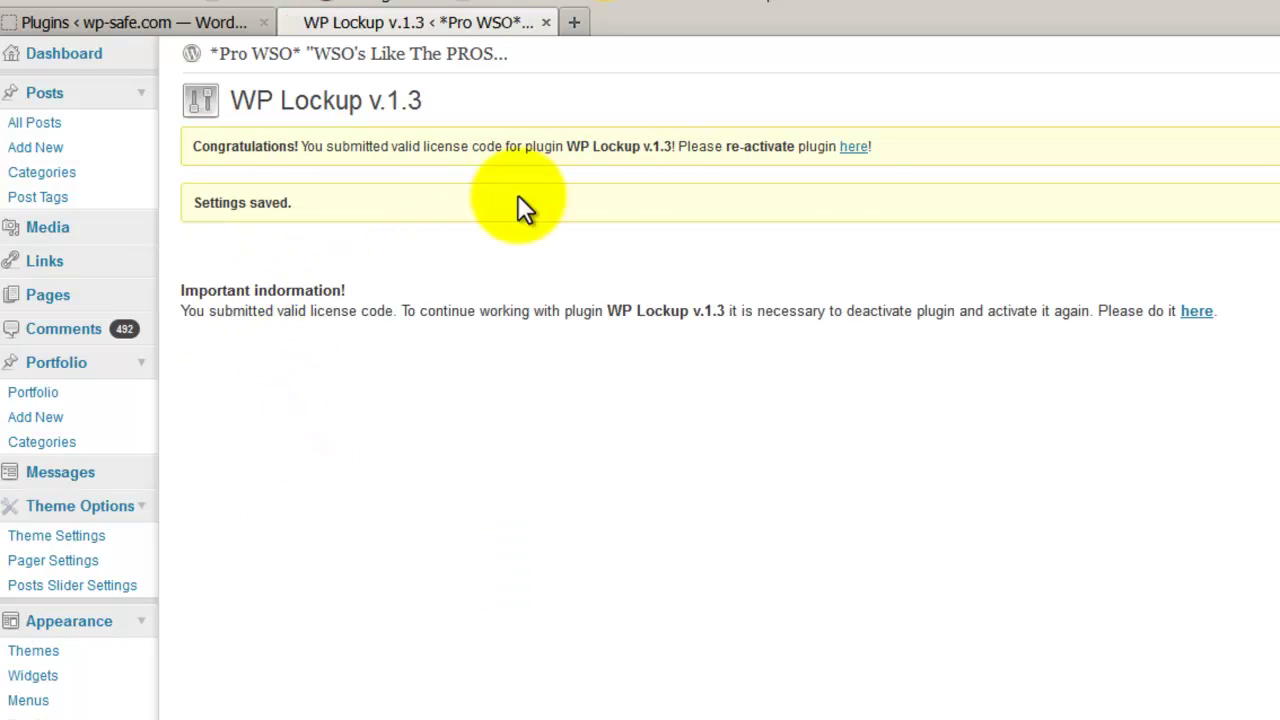
left_click(855, 150)
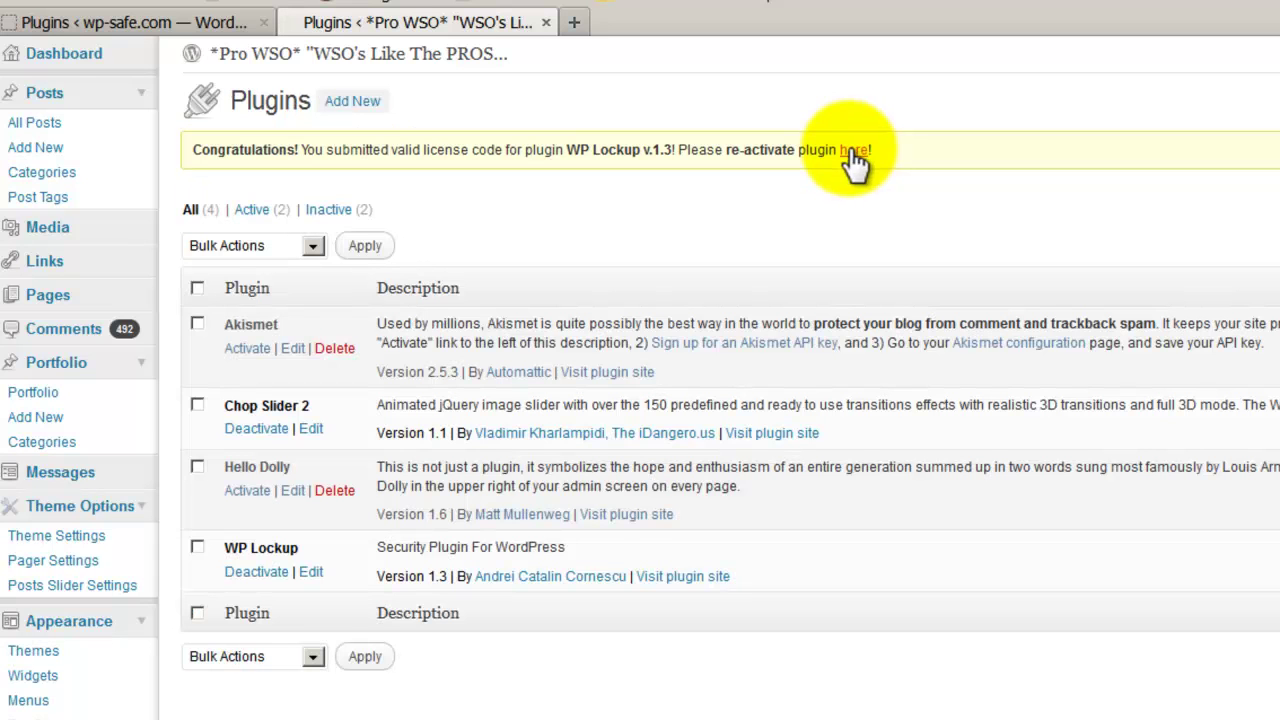
left_click(245, 575)
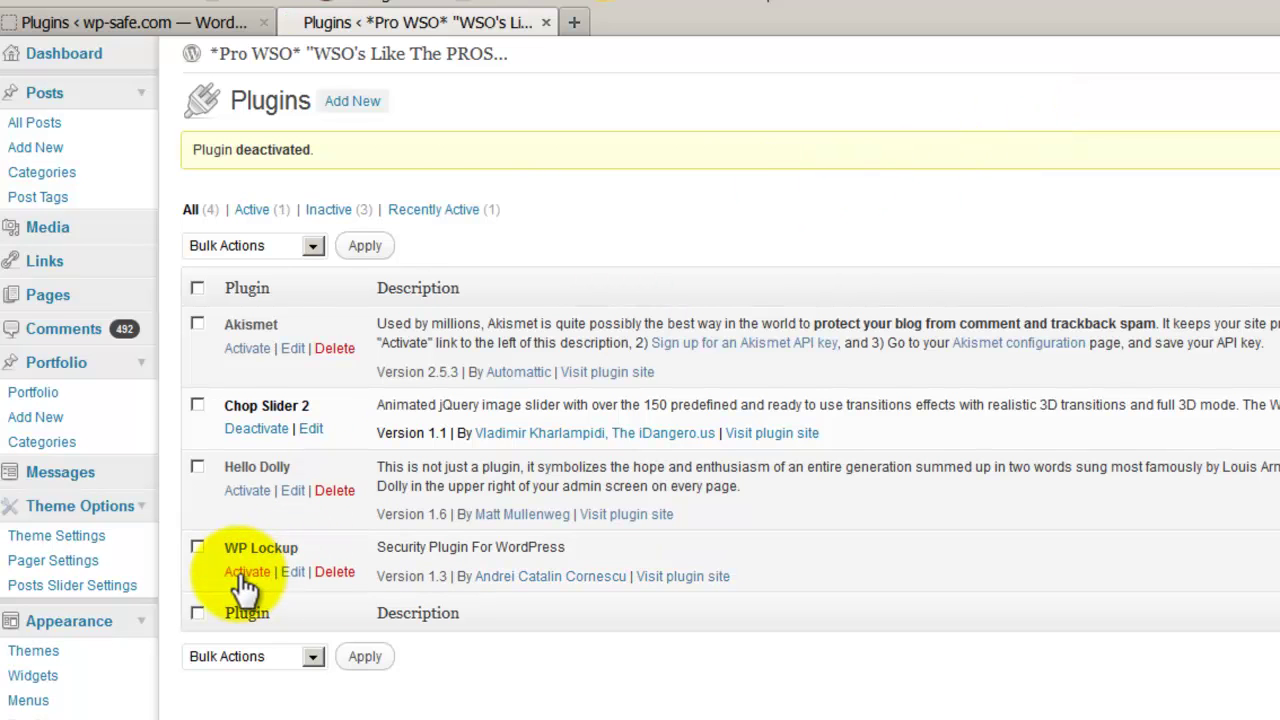
left_click(246, 572)
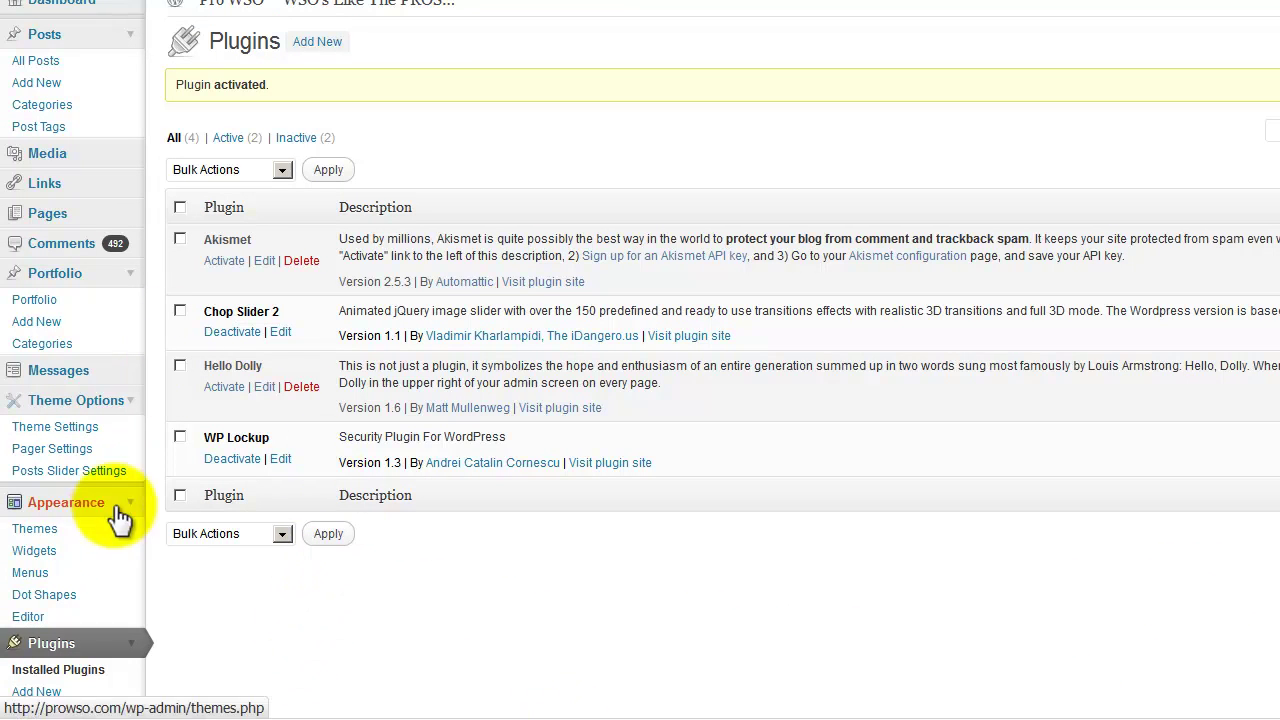
Step: Expand the WP Lockup entries and view the WP Lockup Database page for changing the database table prefix
scroll(475, 543, "down", 3)
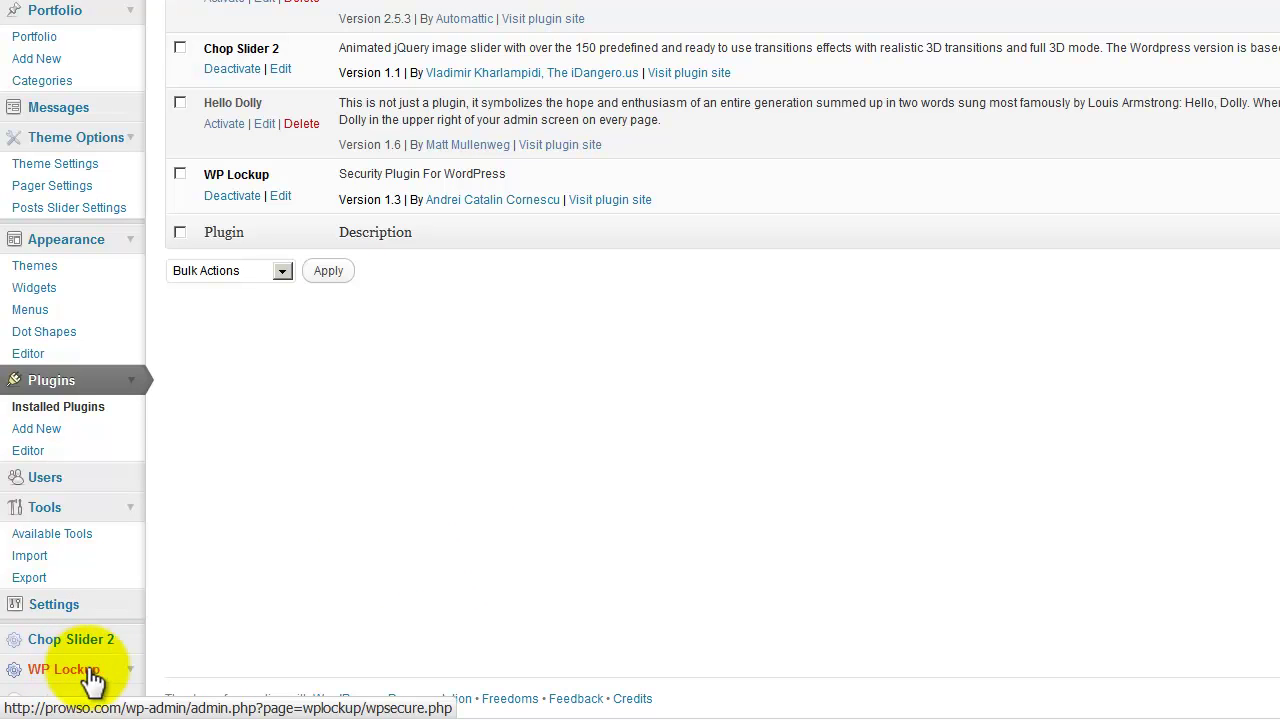
left_click(126, 672)
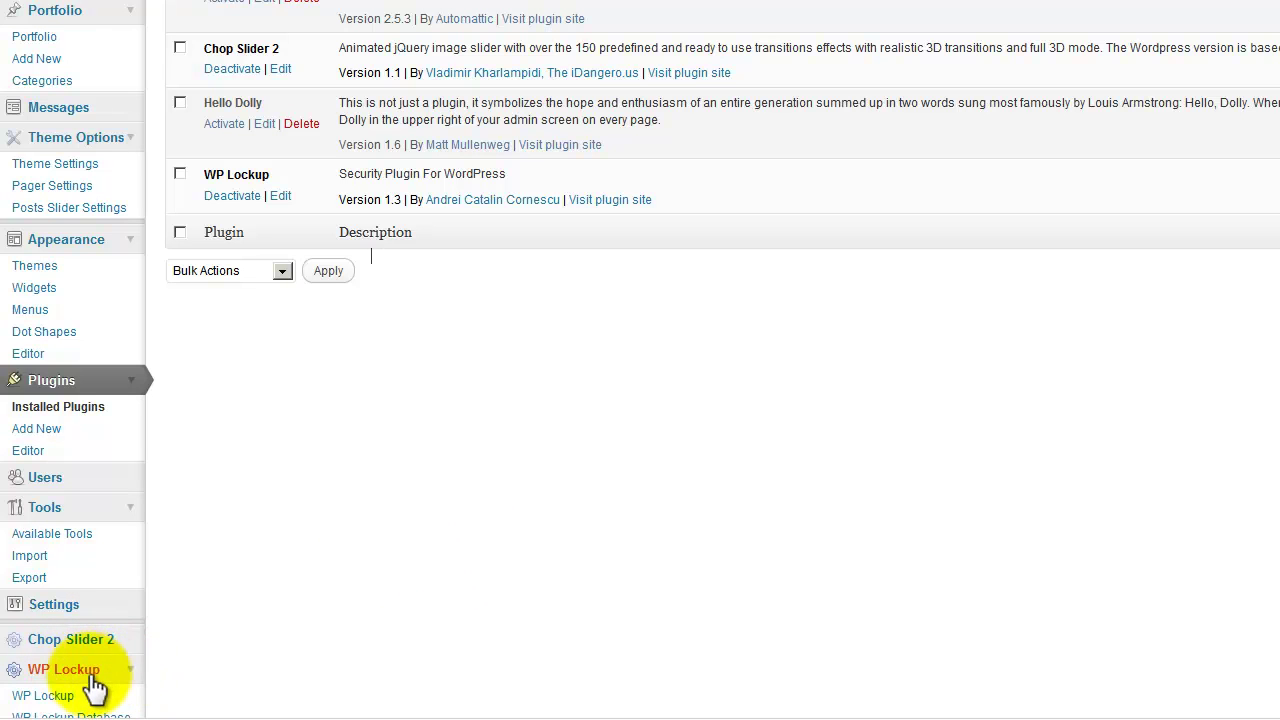
scroll(301, 517, "down", 2)
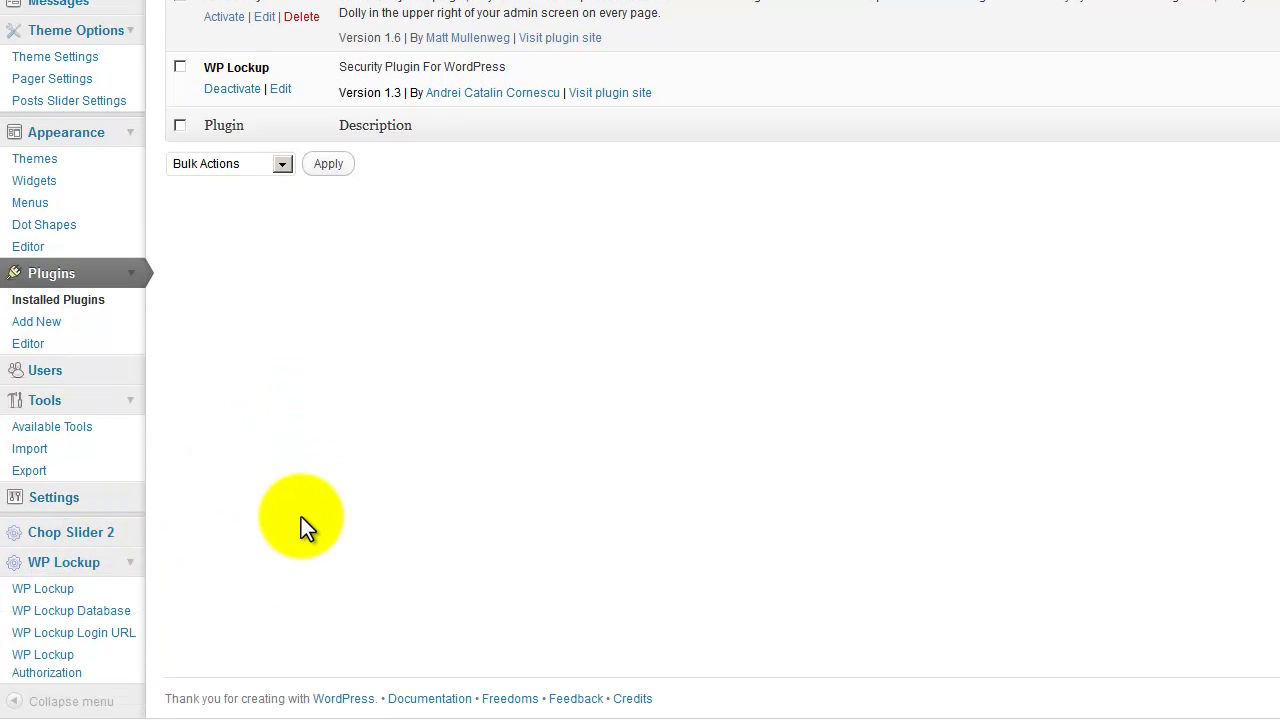
left_click(63, 620)
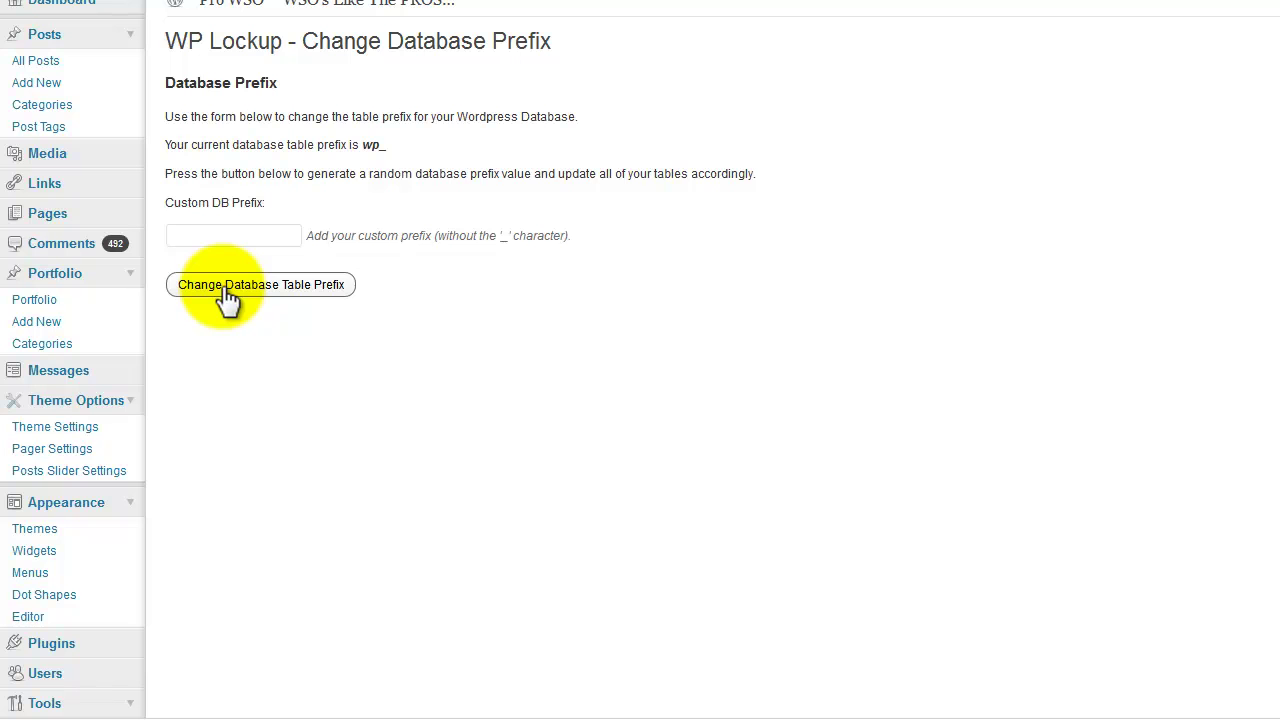
Step: Open the WP Lockup Login URL settings page
scroll(254, 378, "down", 2)
scroll(254, 378, "down", 1)
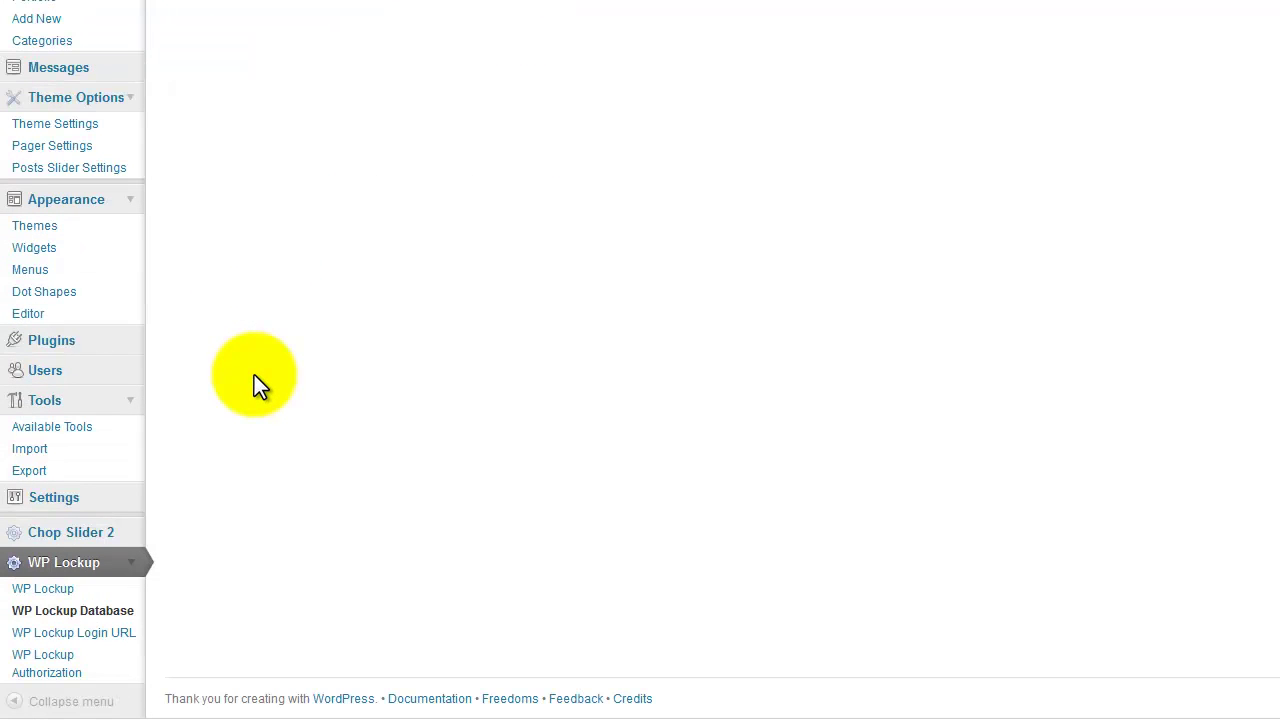
left_click(86, 637)
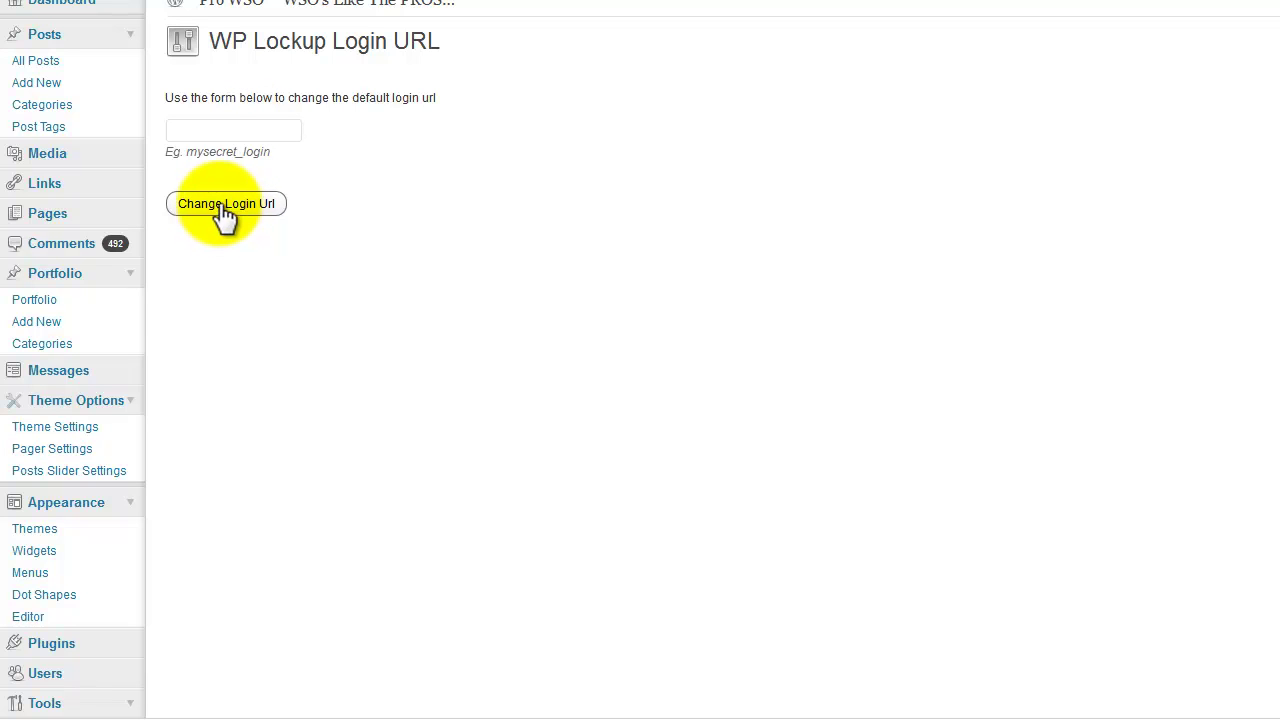
Step: Change the default login URL to wplog
left_click(207, 133)
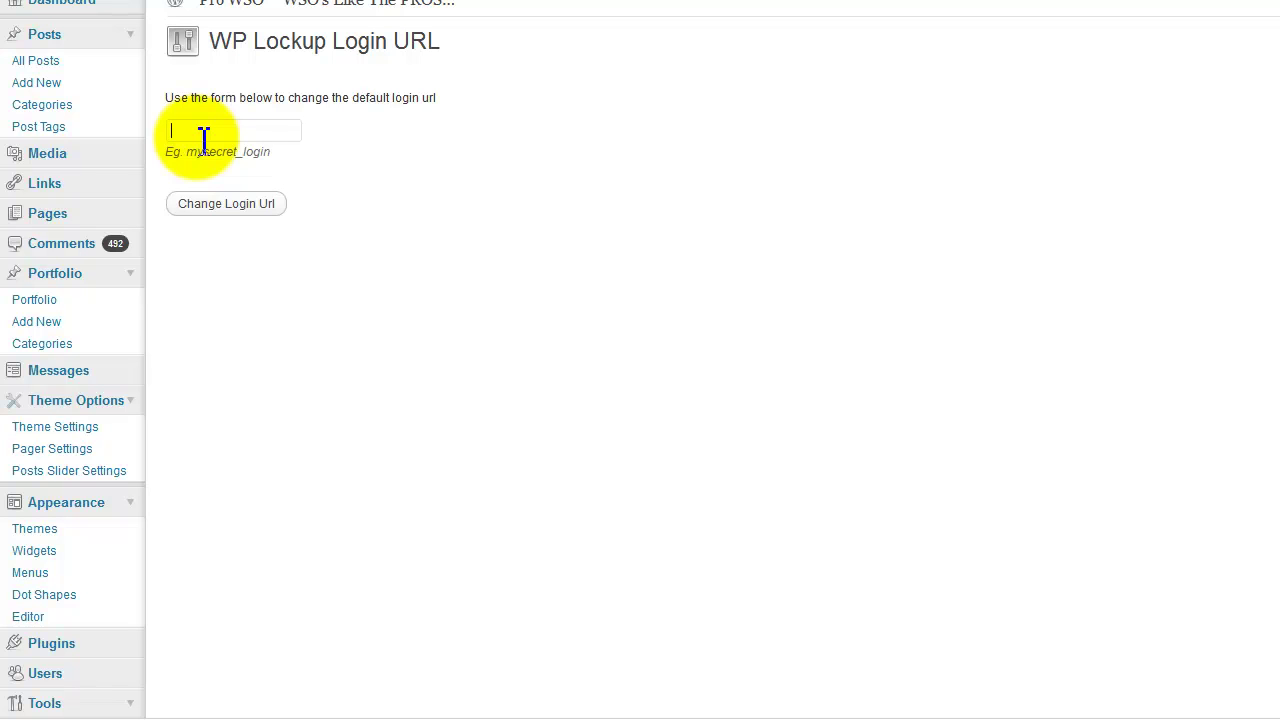
type("wplog")
left_click(213, 210)
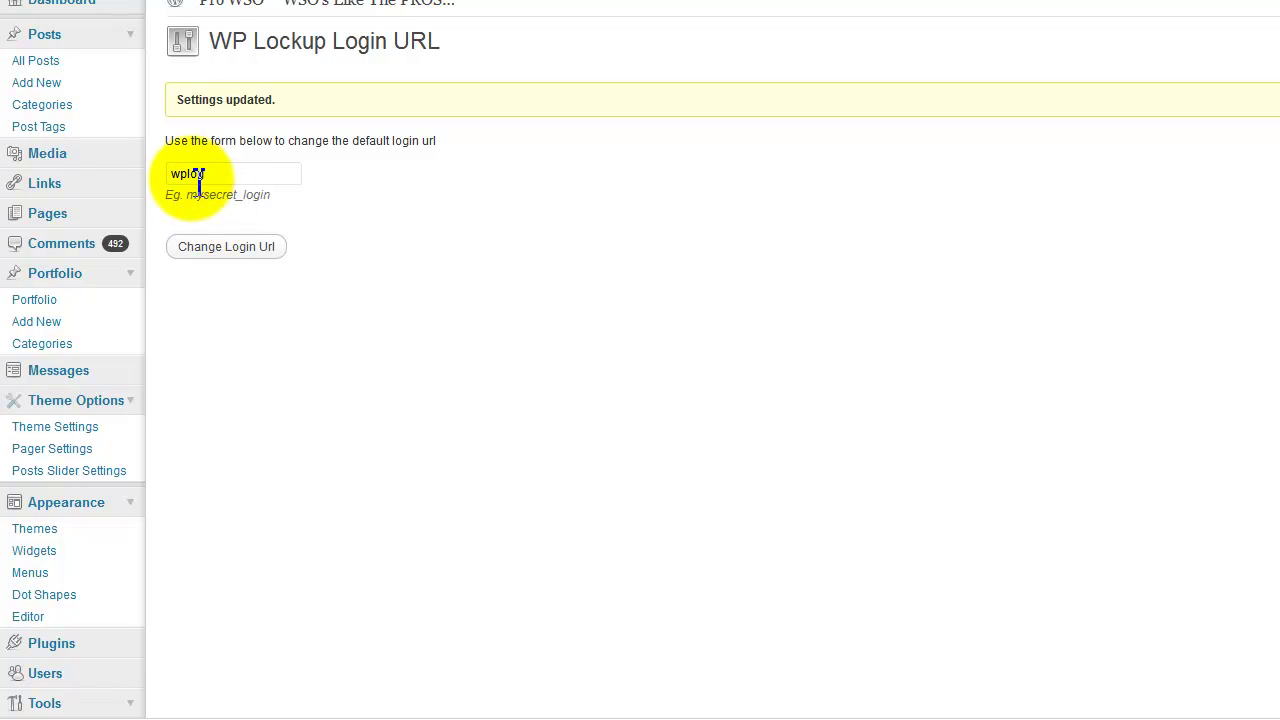
Step: Replace the custom login URL with wp-admin and apply the change
scroll(224, 506, "down", 3)
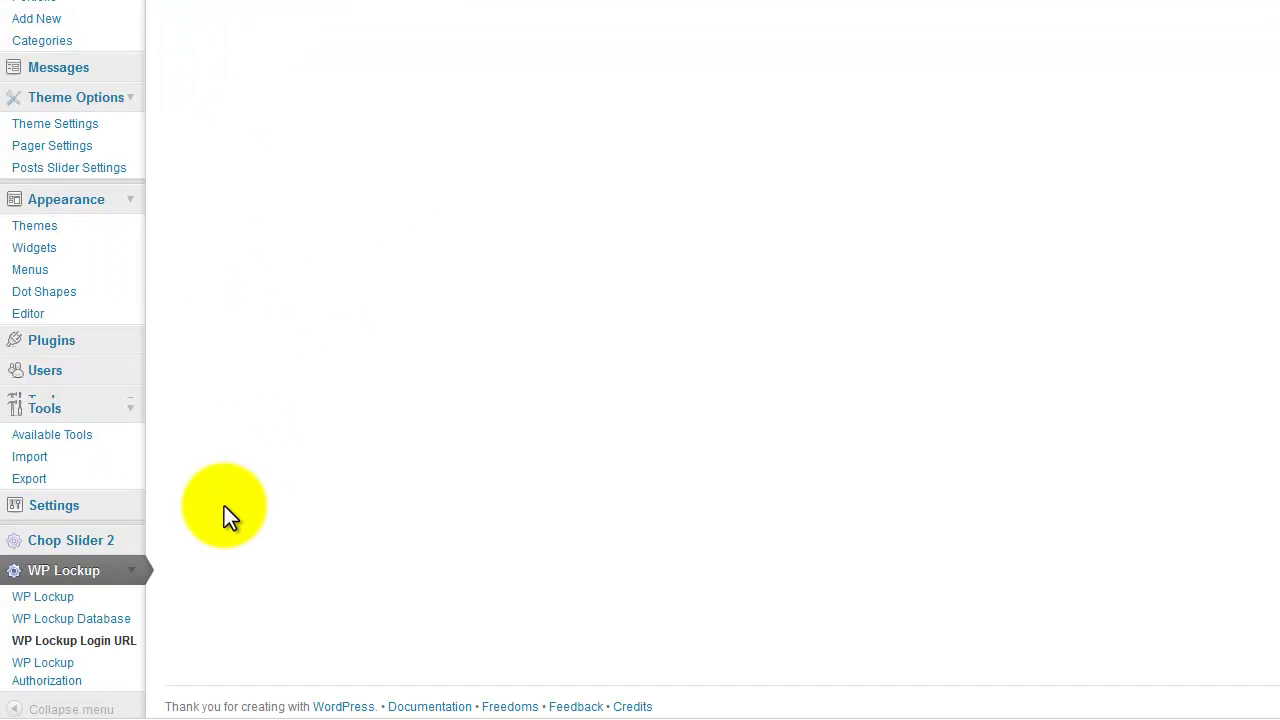
scroll(434, 258, "up", 3)
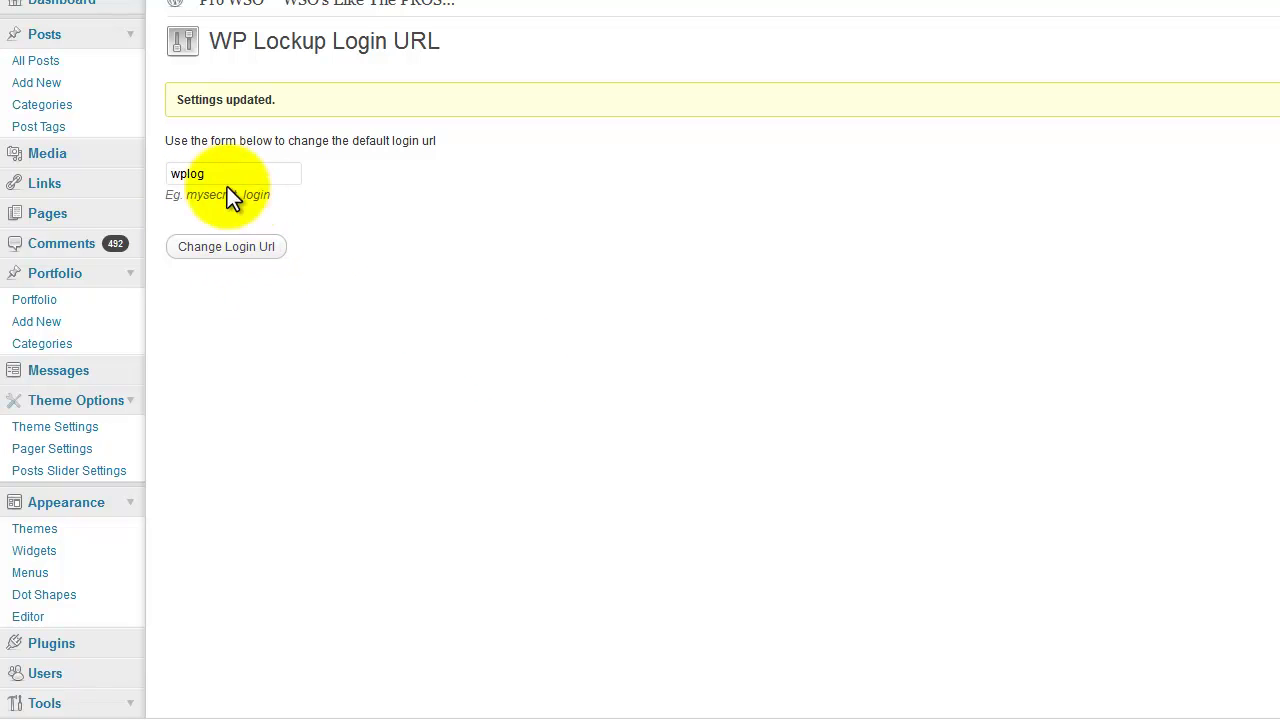
left_click_drag(217, 180, 153, 176)
type("wp-admin")
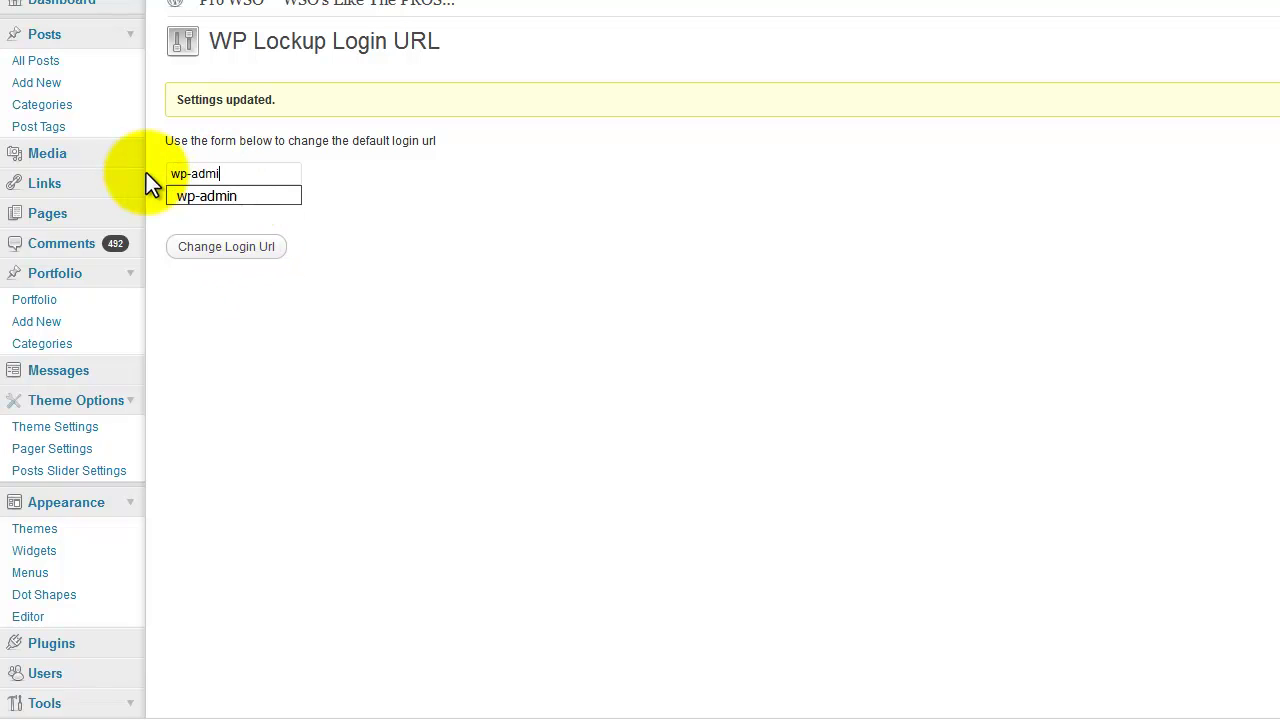
left_click(200, 250)
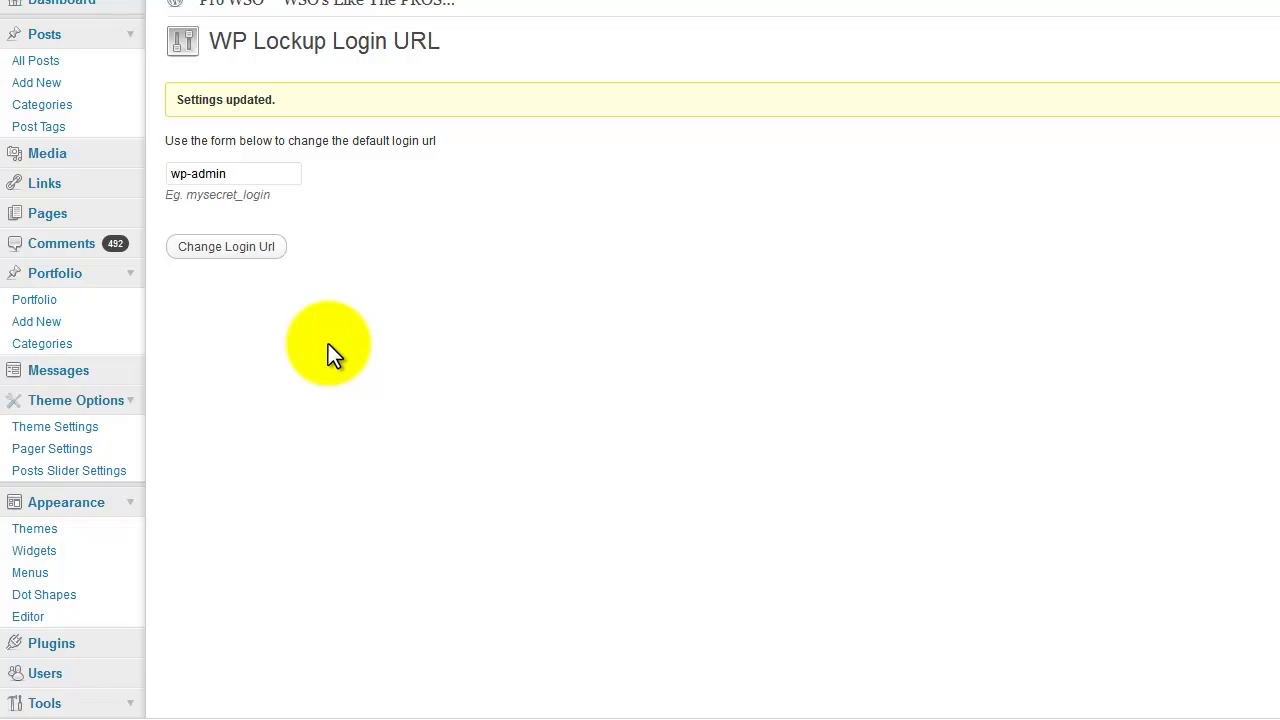
Step: Open the WP Lockup Authorization page and examine the form for adding a private HTTP authentication user
scroll(328, 344, "down", 3)
scroll(328, 344, "up", 3)
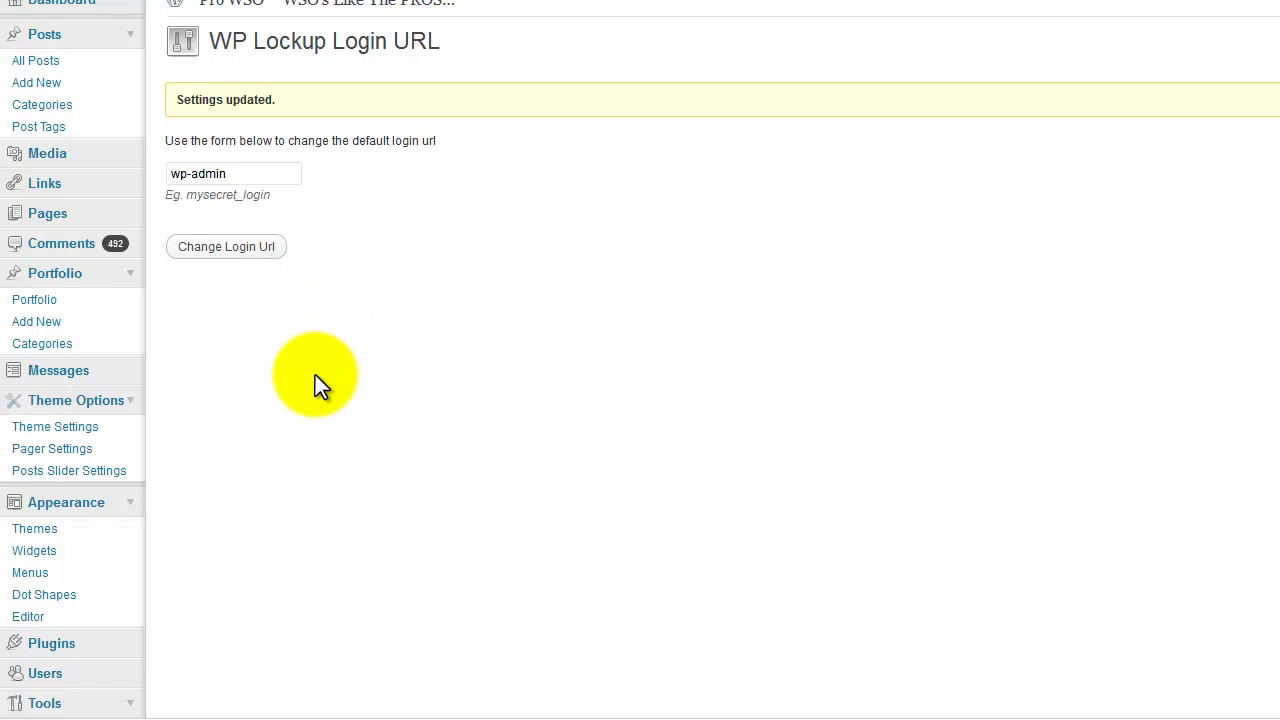
scroll(315, 380, "down", 3)
scroll(315, 380, "down", 1)
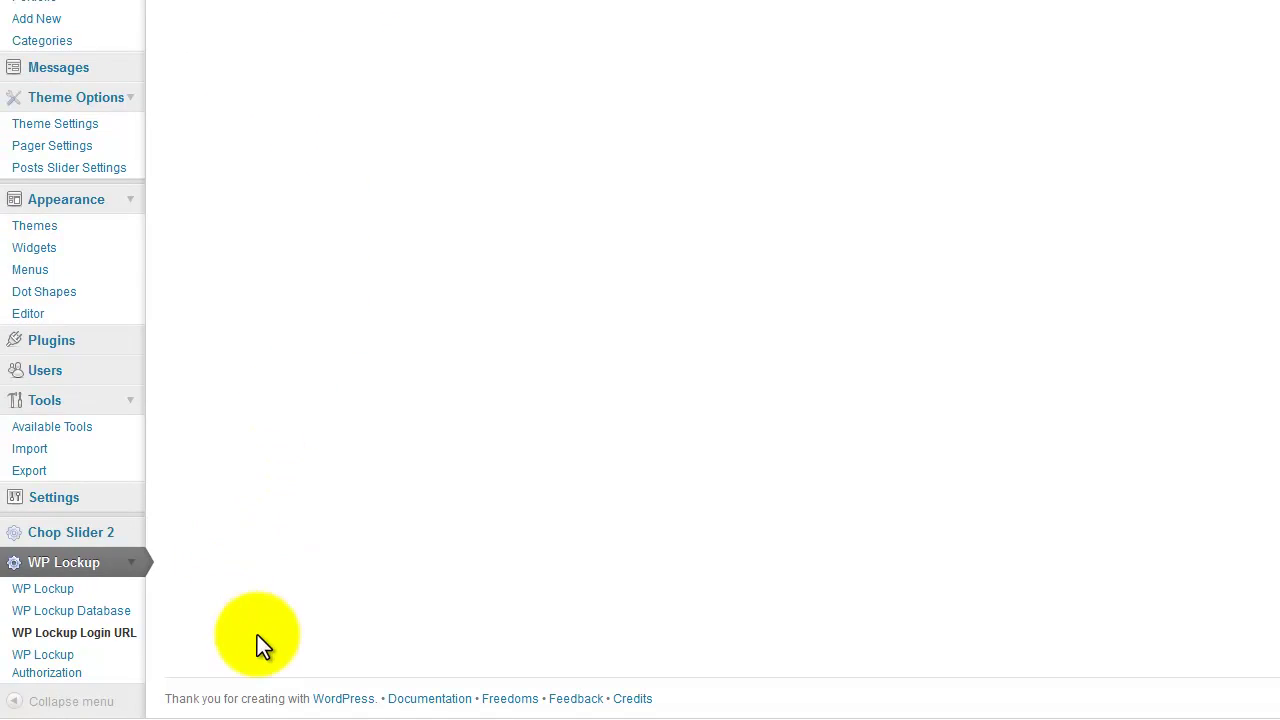
left_click(52, 668)
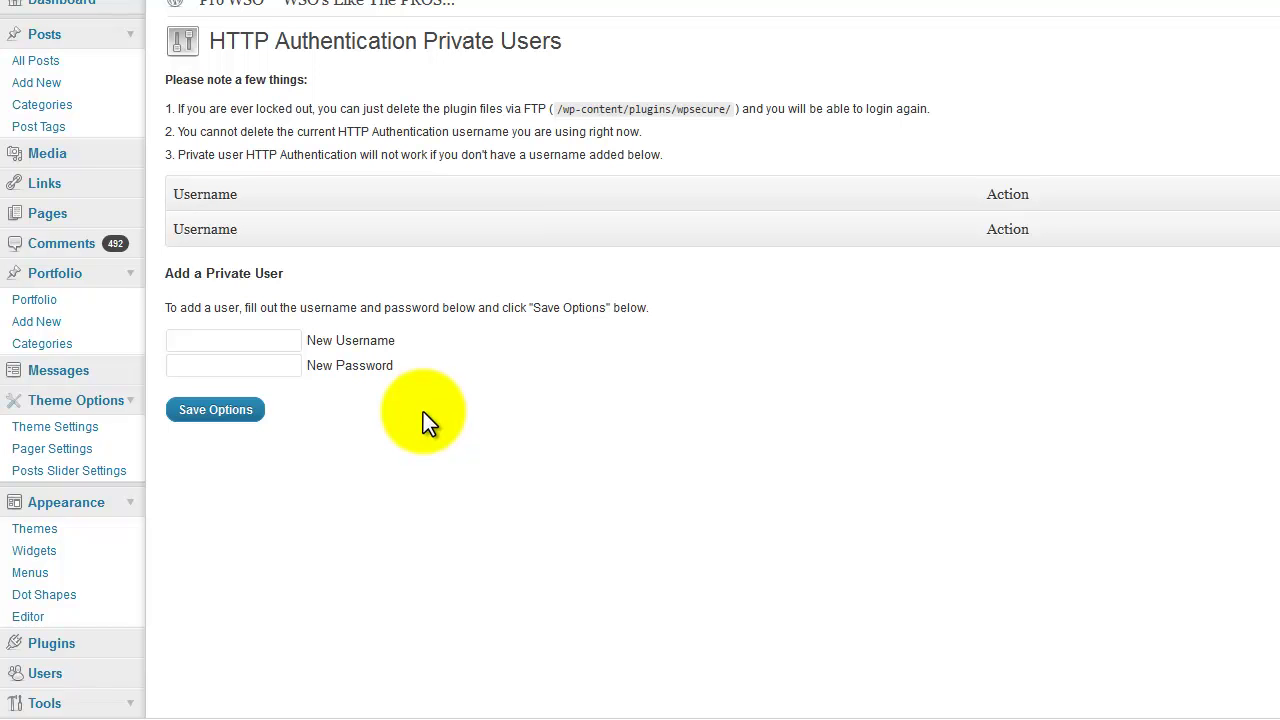
left_click(224, 343)
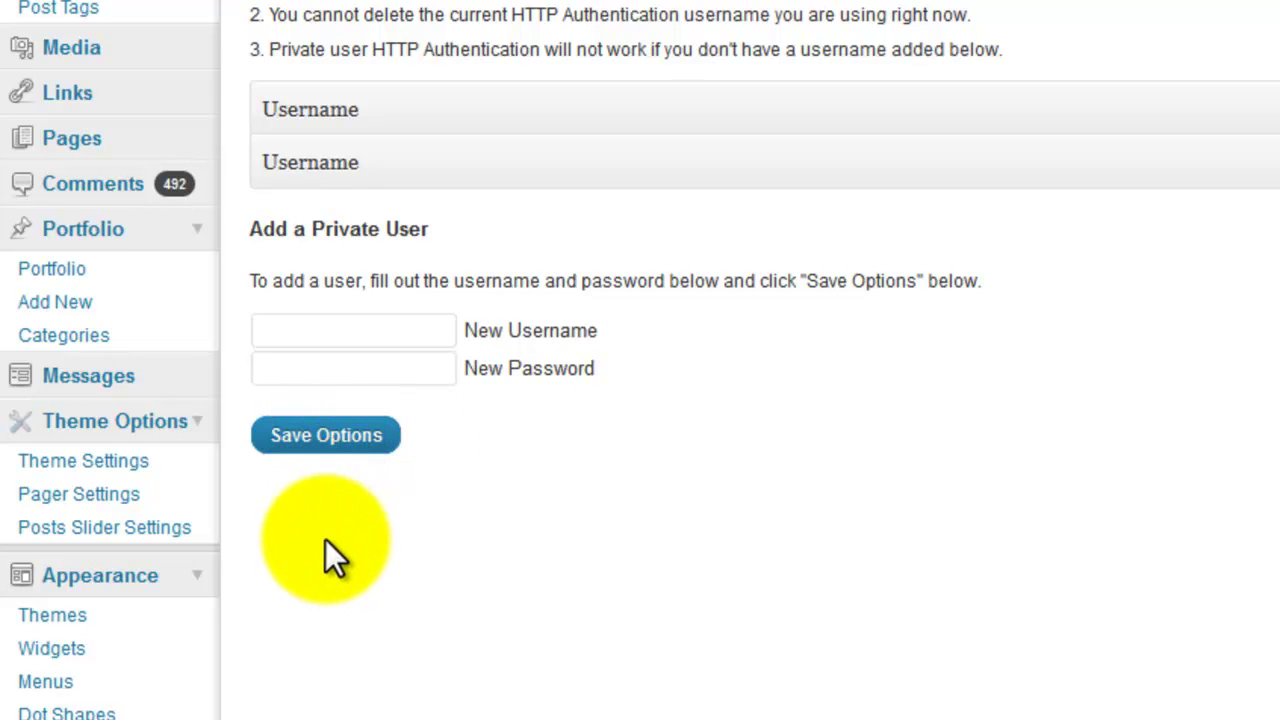
Step: Examine the captcha theme choices in the admin login captcha settings without picking another theme
scroll(322, 563, "down", 5)
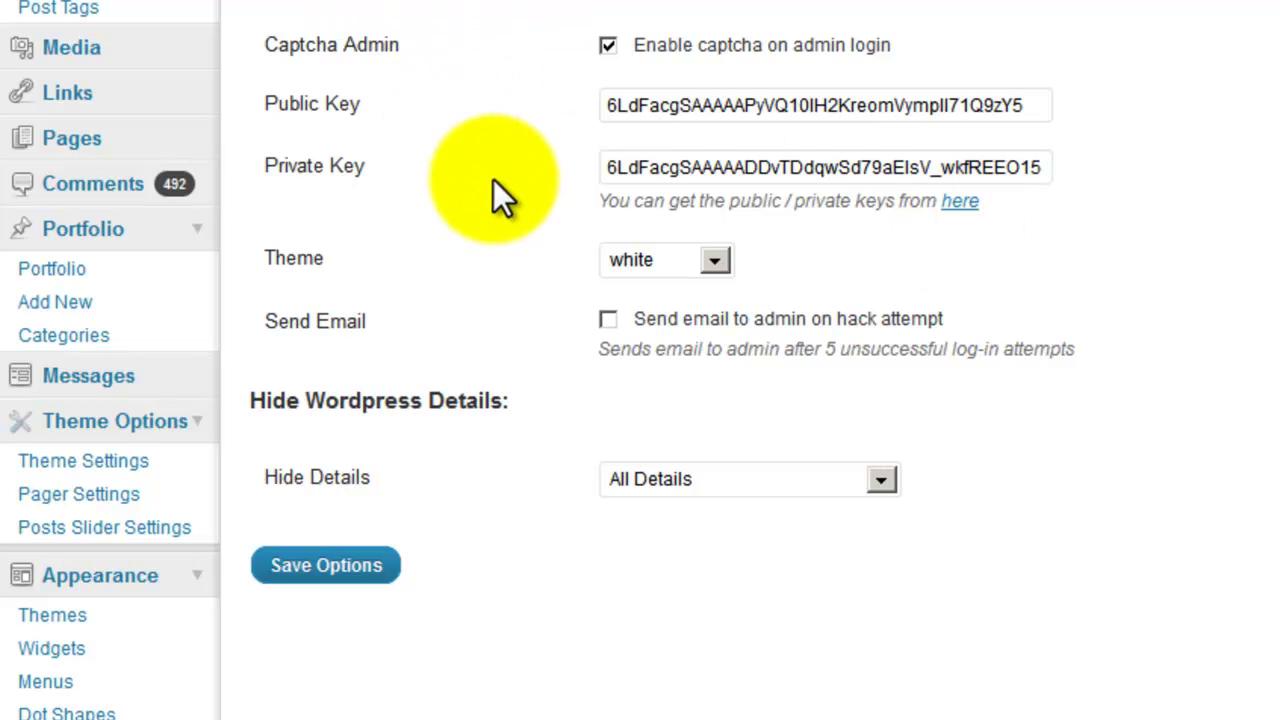
left_click(715, 268)
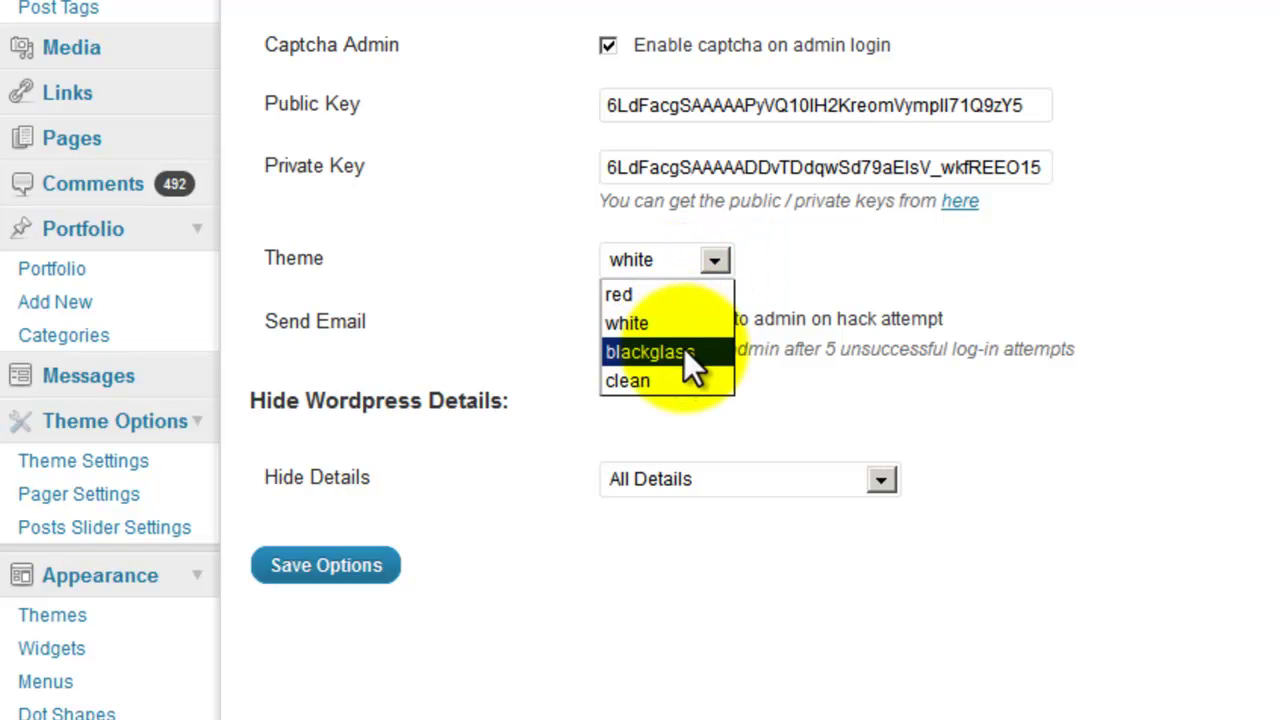
left_click(881, 257)
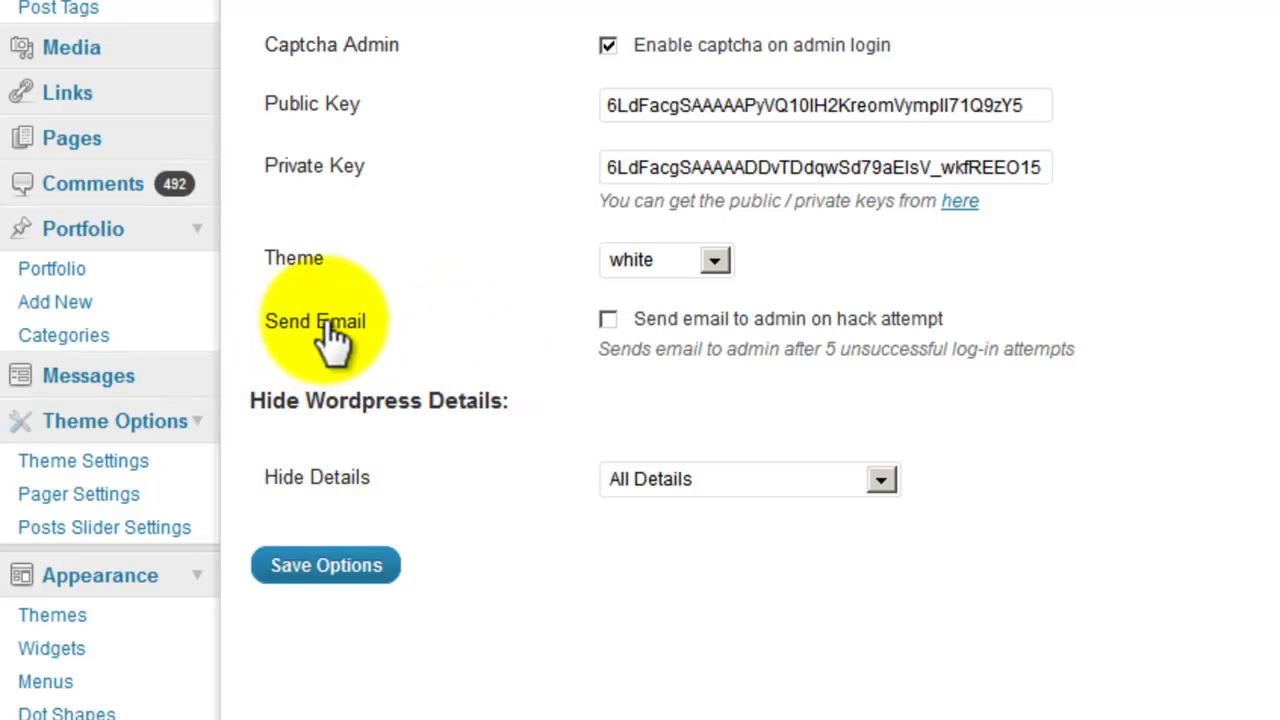
Step: Enable emailing the admin on hack attempts, keep Hide Details set to All Details, and save the WP Lockup options
left_click(605, 318)
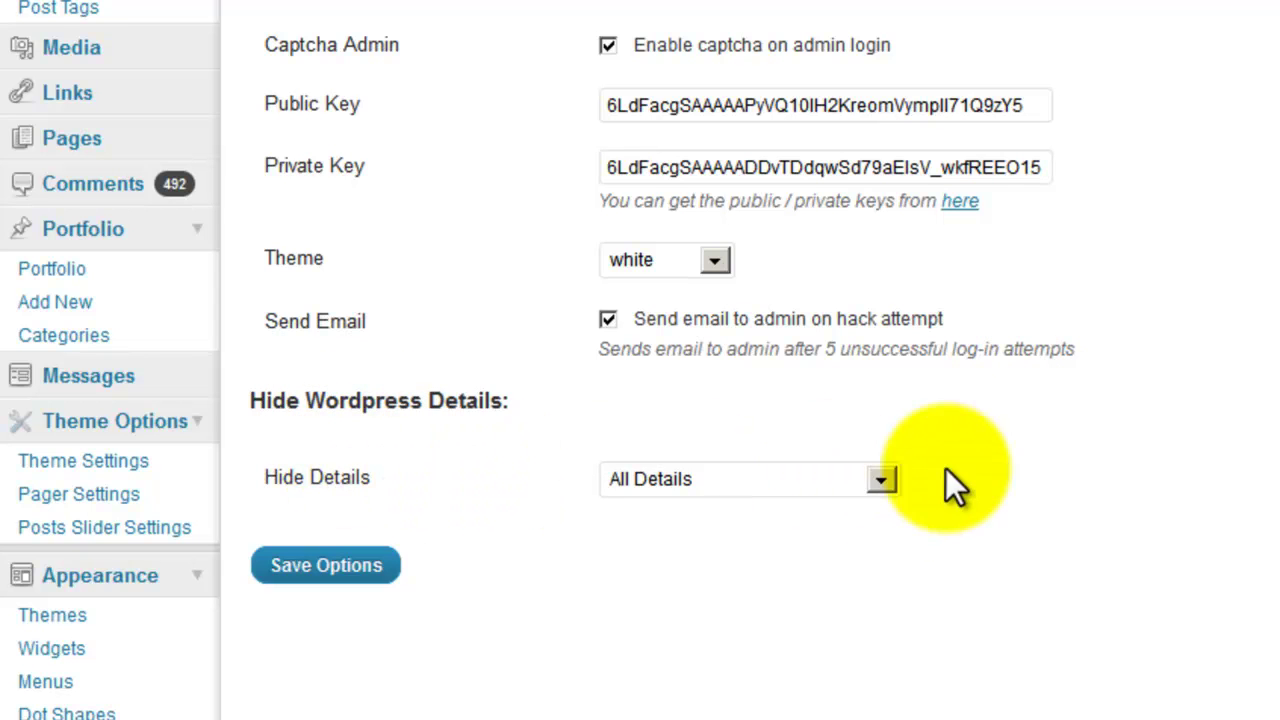
left_click(882, 480)
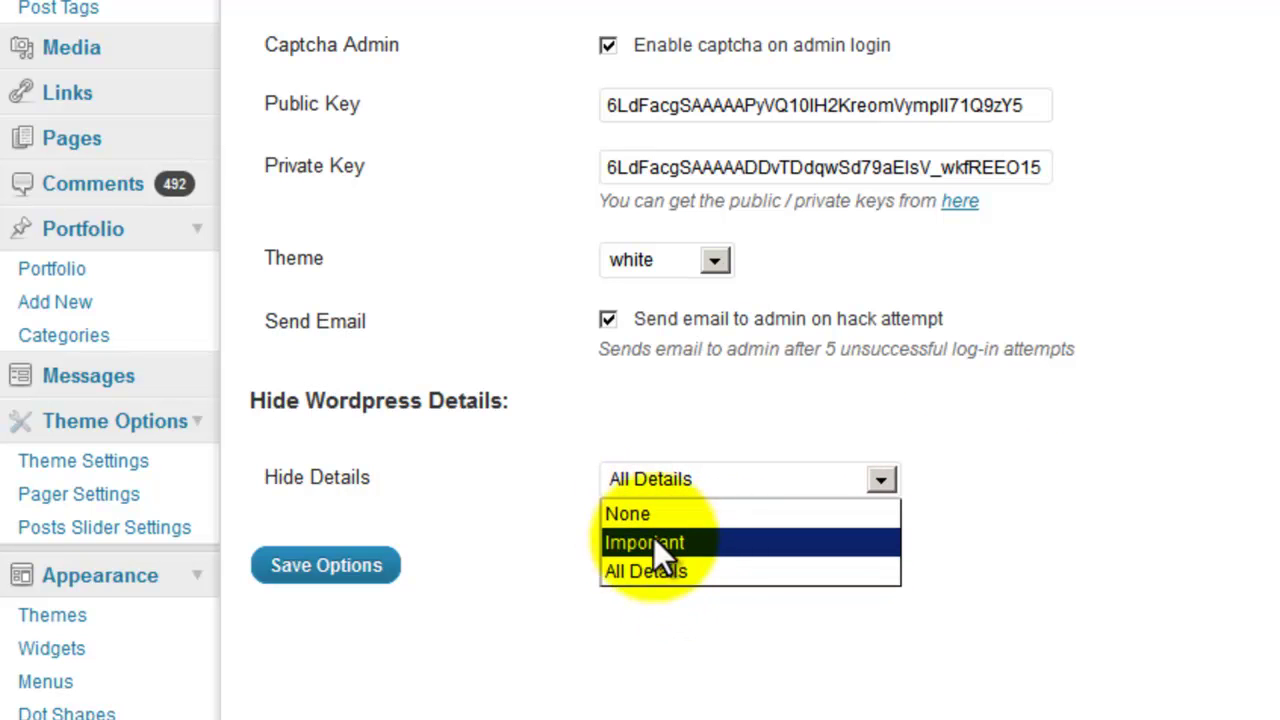
left_click(1000, 558)
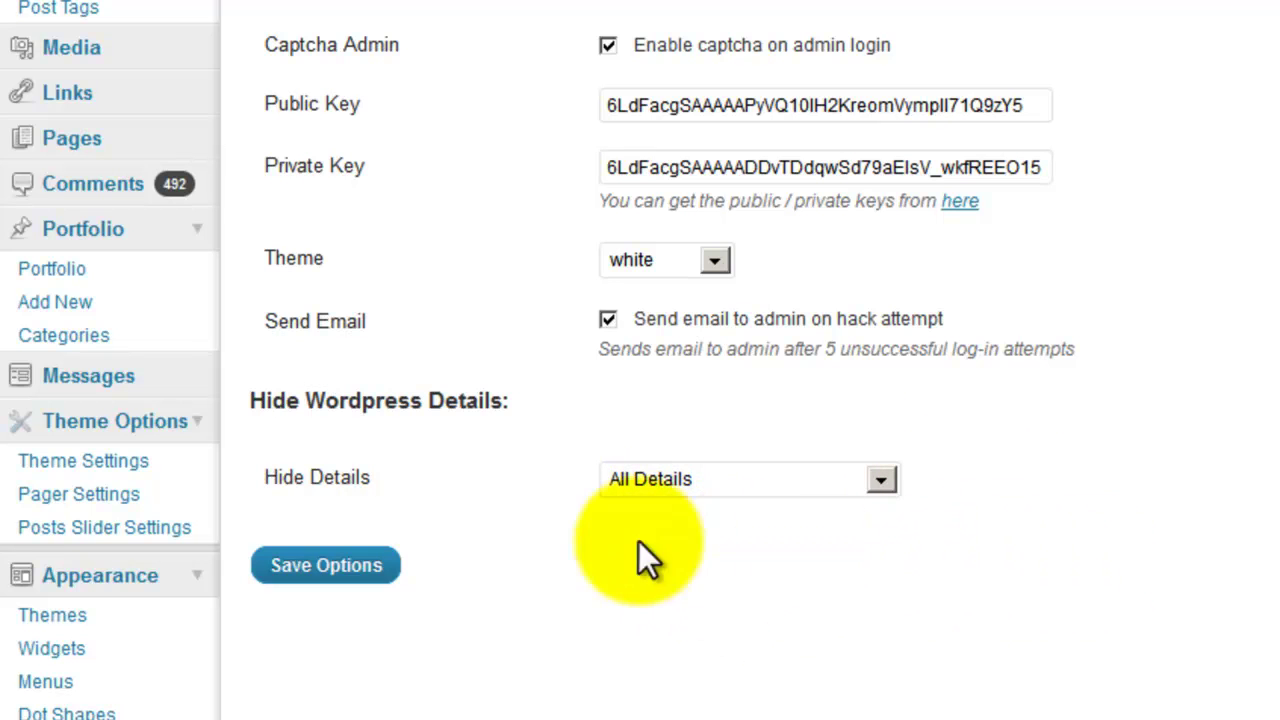
left_click(322, 576)
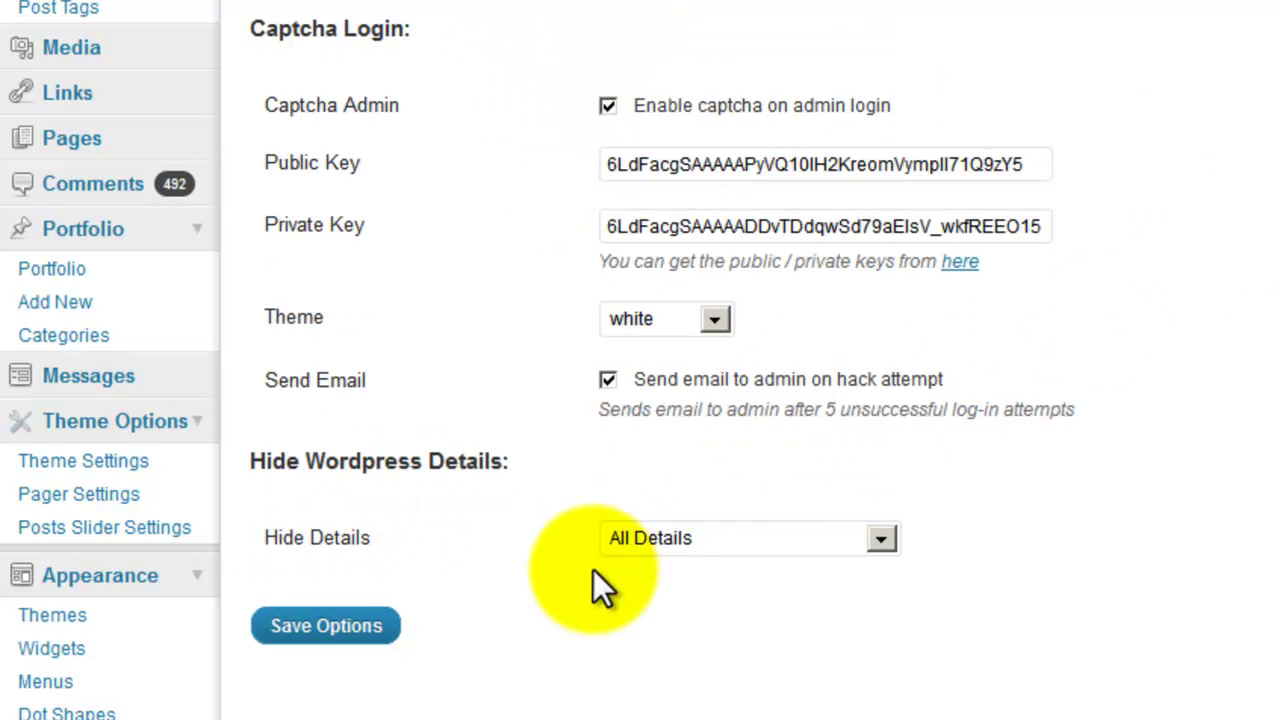
Step: Open the WP Lockup Database page and review the form for setting a custom database table prefix
scroll(570, 631, "down", 3)
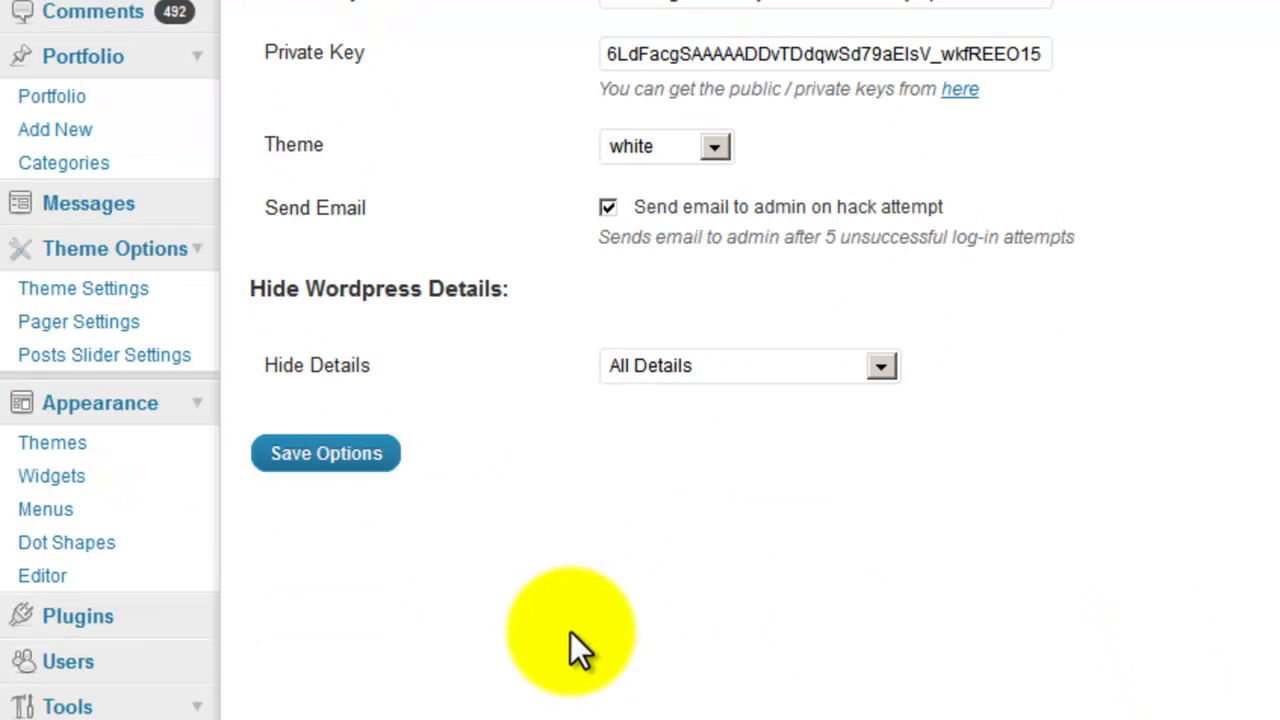
scroll(570, 631, "down", 3)
scroll(570, 631, "up", 4)
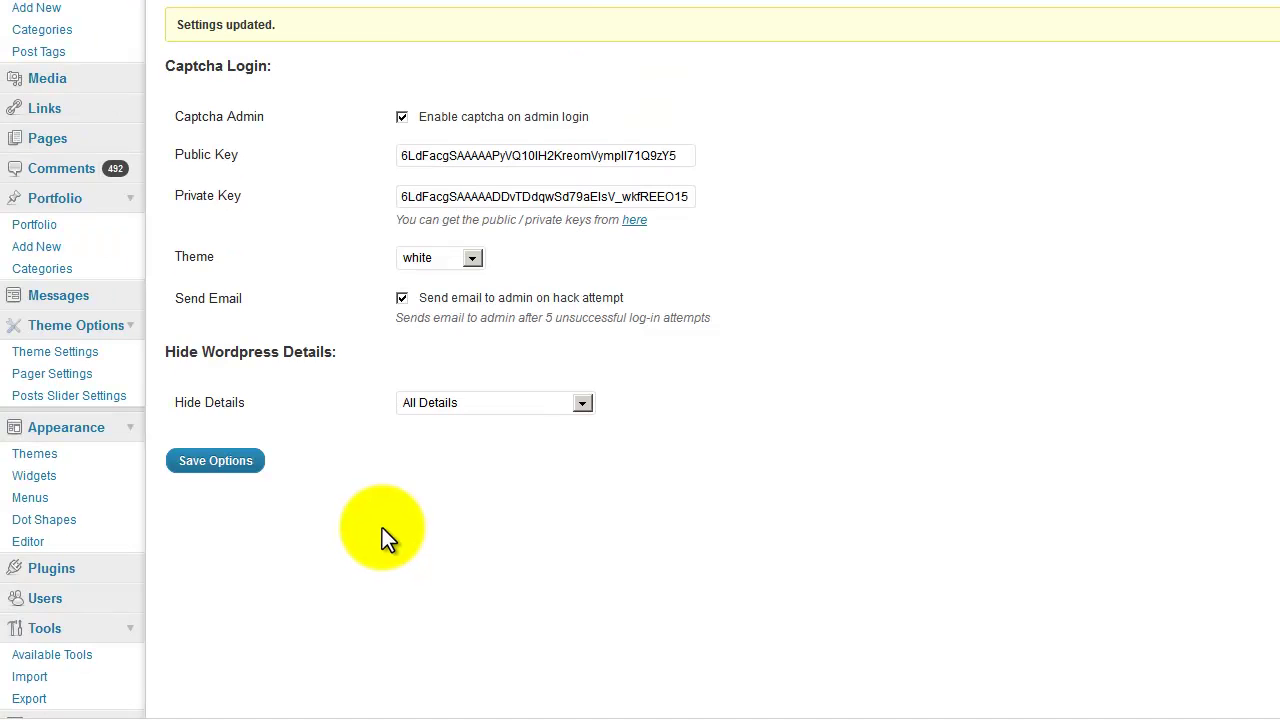
scroll(382, 528, "down", 2)
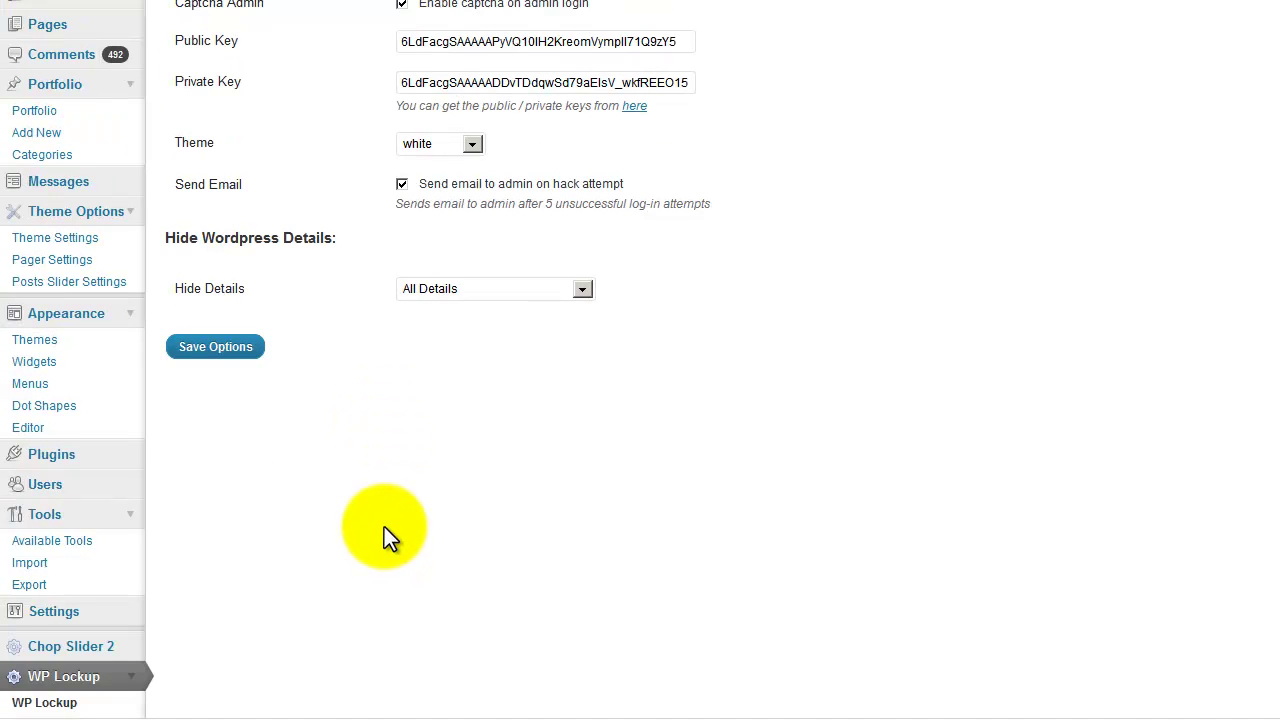
scroll(385, 528, "up", 3)
scroll(385, 528, "down", 3)
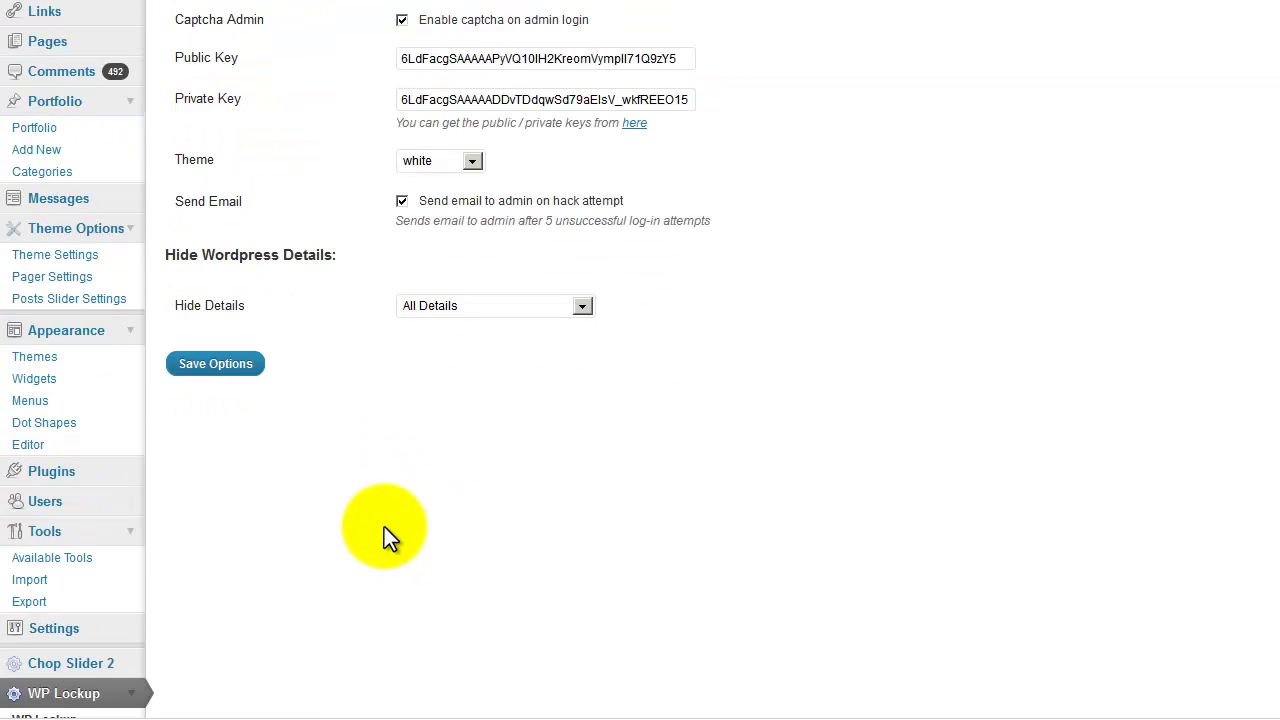
scroll(385, 528, "up", 2)
scroll(390, 537, "down", 2)
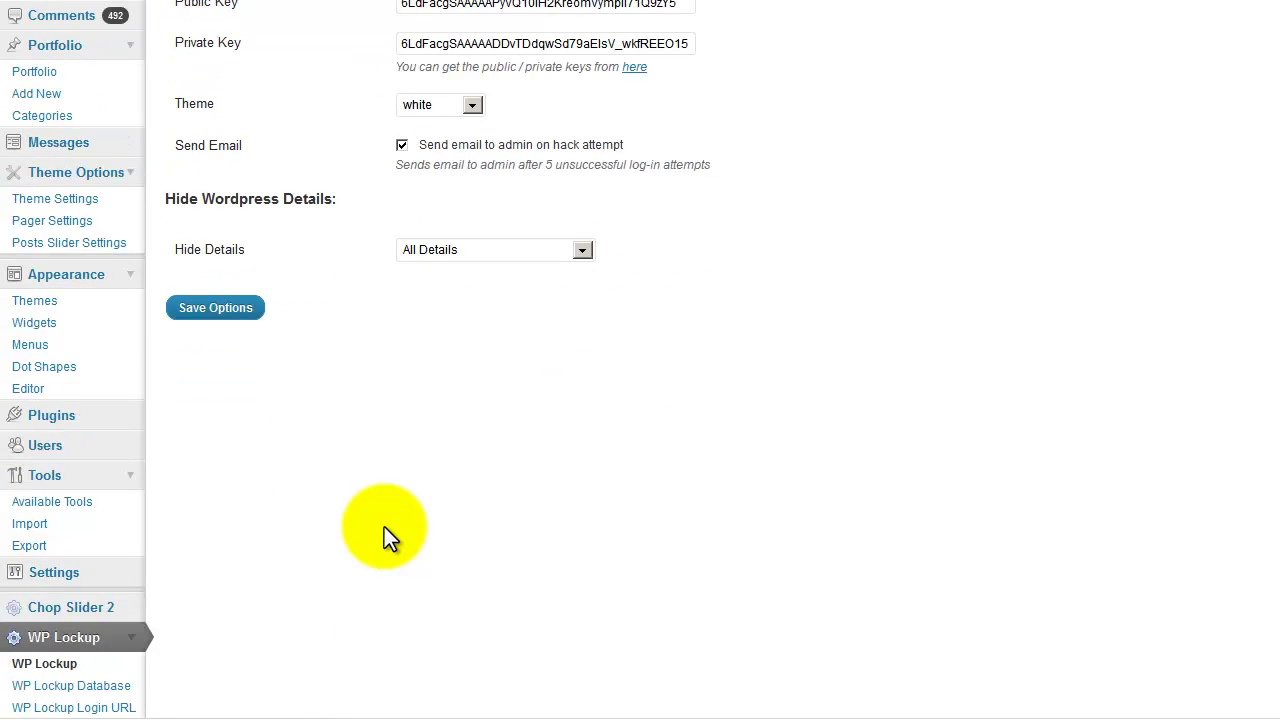
scroll(384, 527, "down", 2)
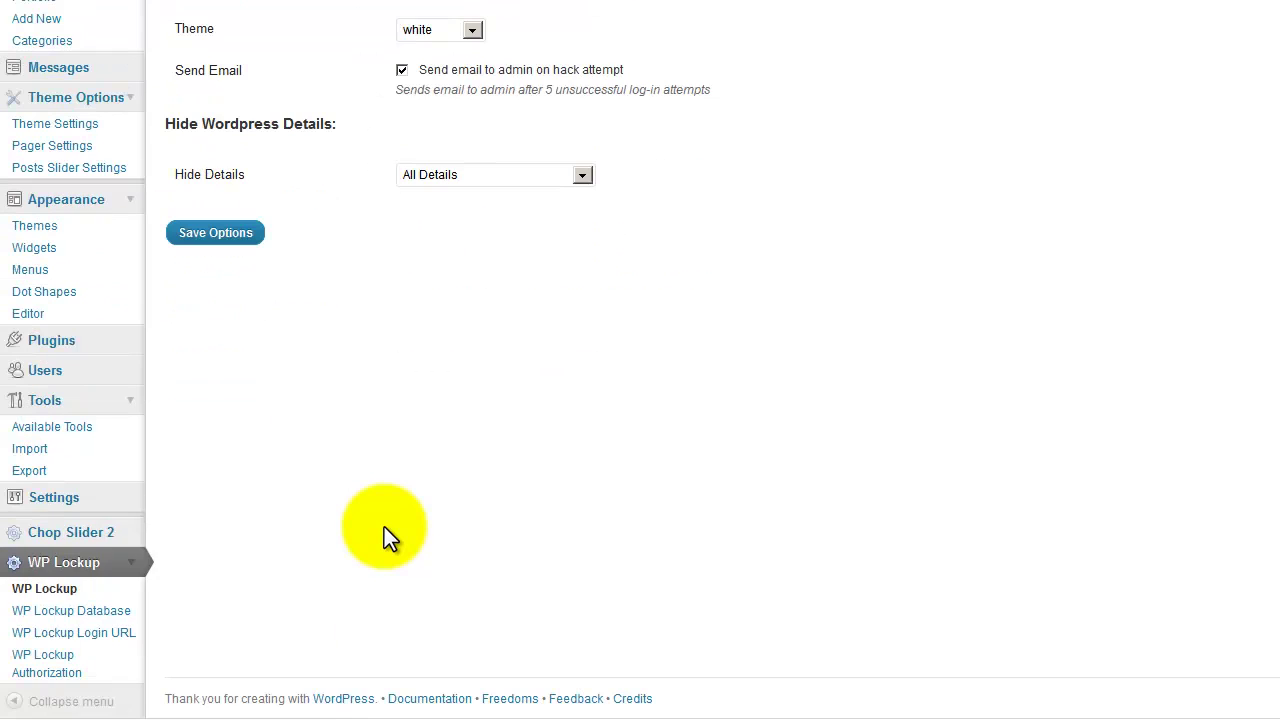
left_click(55, 614)
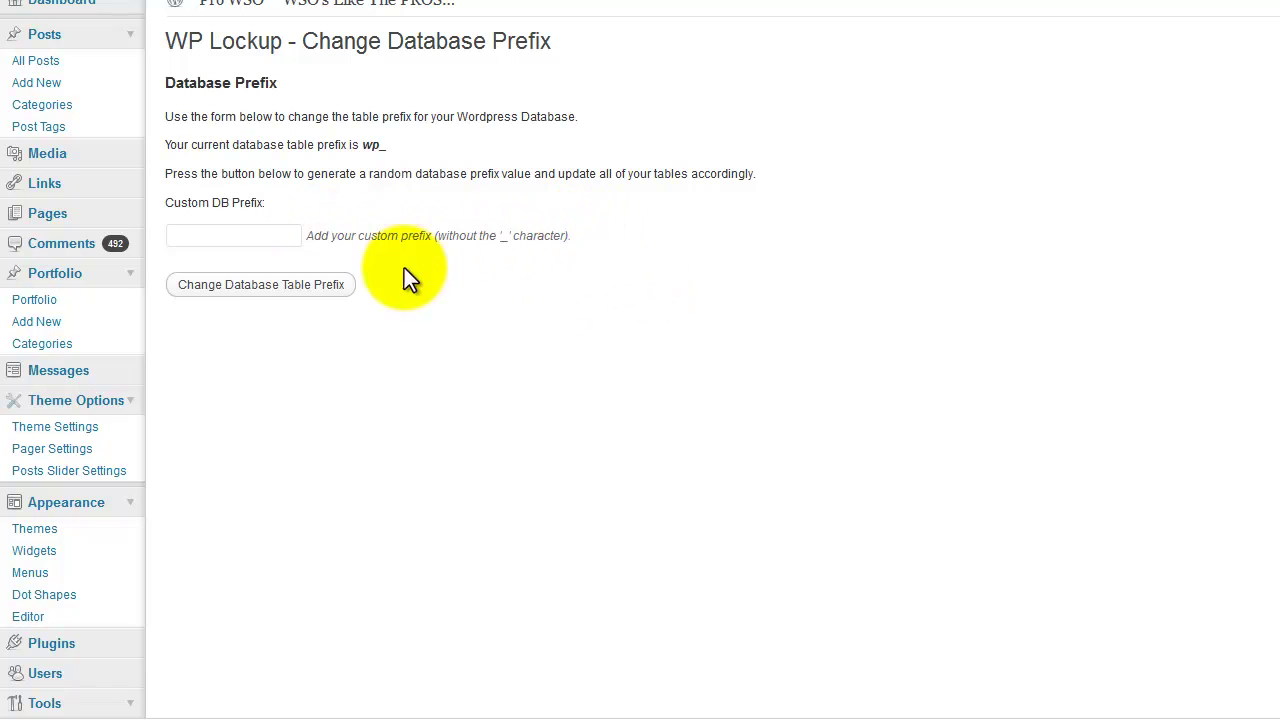
scroll(404, 379, "down", 2)
scroll(404, 379, "down", 1)
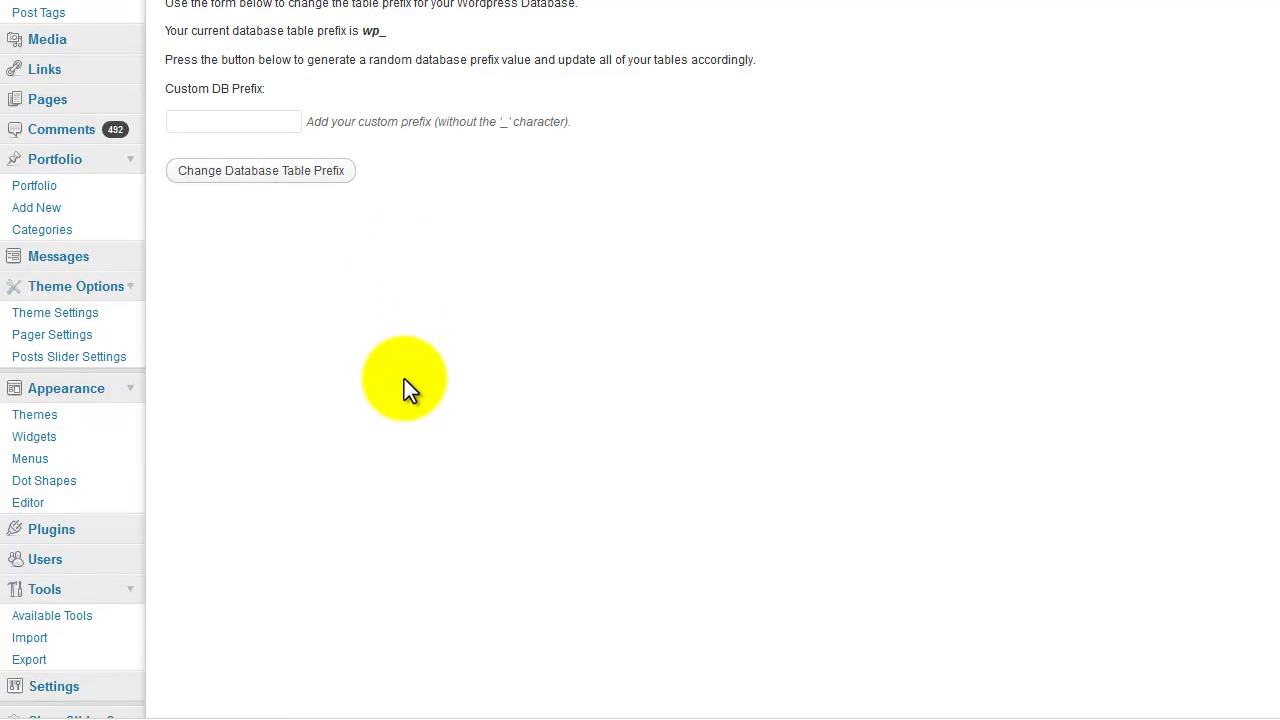
Step: Open the WP Lockup Login URL page and review the form for changing the default login URL
scroll(404, 379, "down", 3)
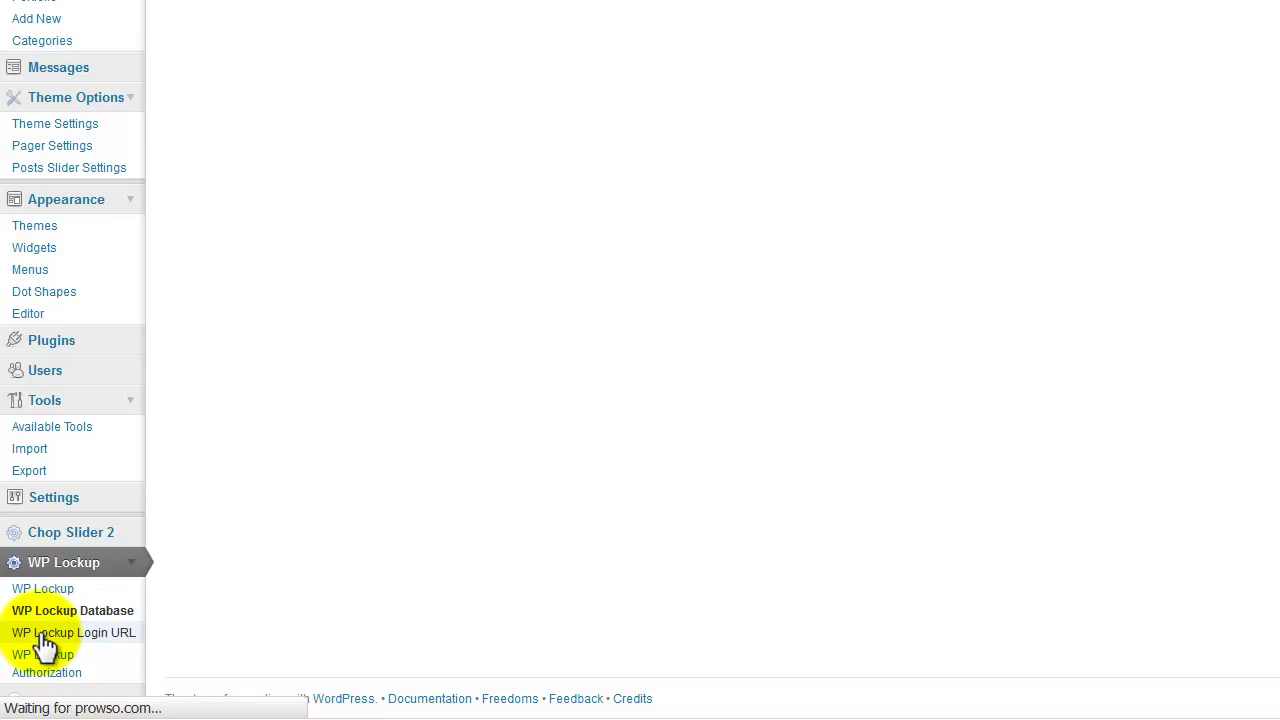
scroll(45, 645, "up", 3)
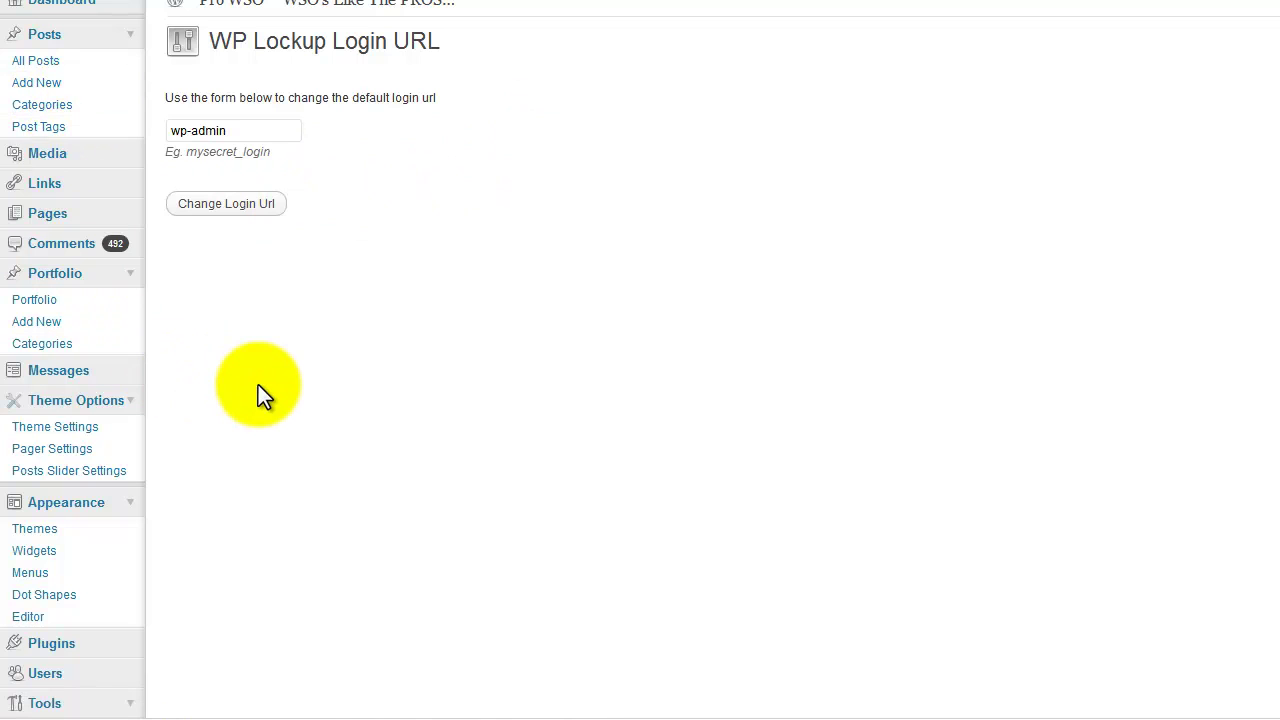
scroll(258, 385, "down", 1)
scroll(258, 385, "up", 1)
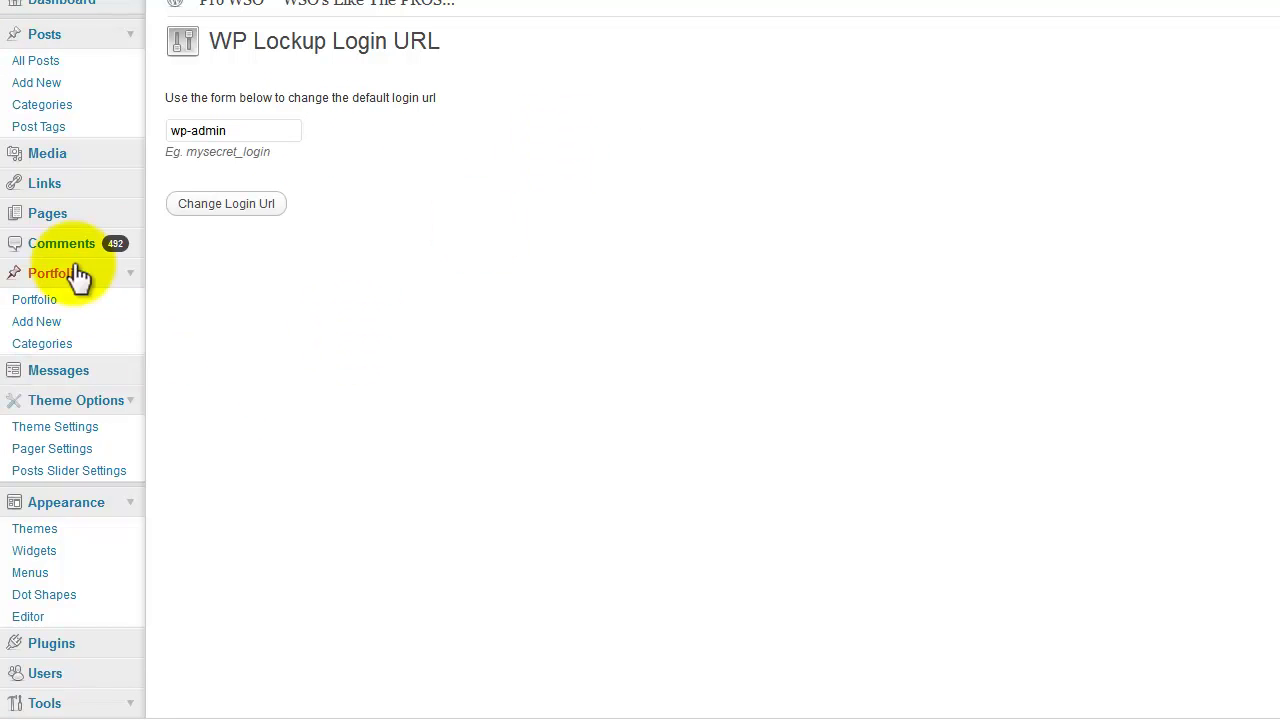
scroll(58, 95, "down", 2)
scroll(62, 125, "up", 2)
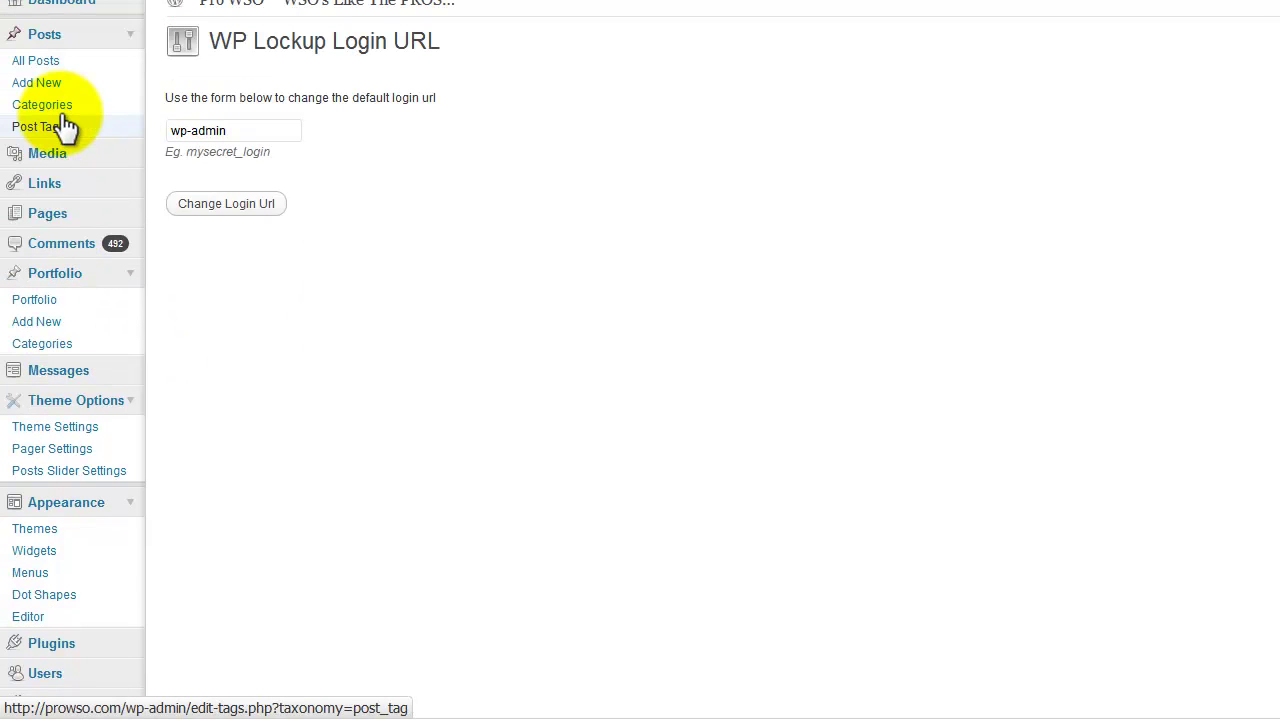
Step: Open the site's Permalink Settings and select the Day and name URL structure
left_click(44, 222)
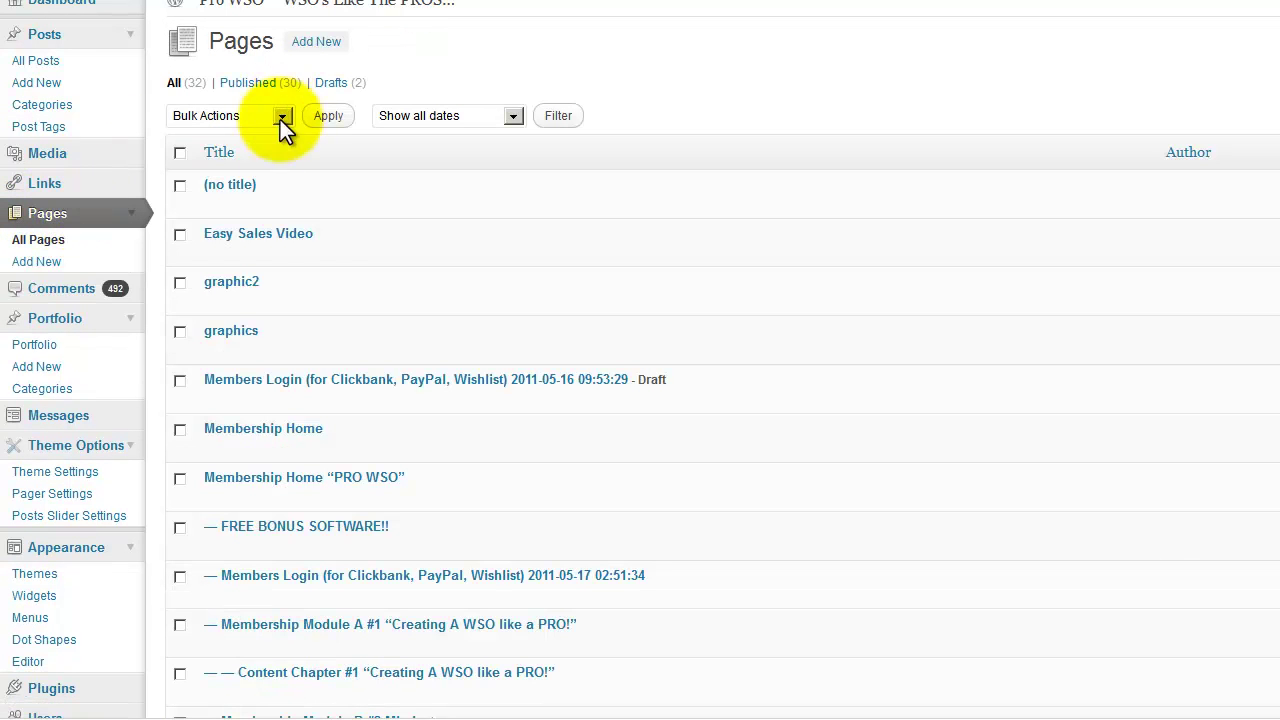
mouse_move(248, 238)
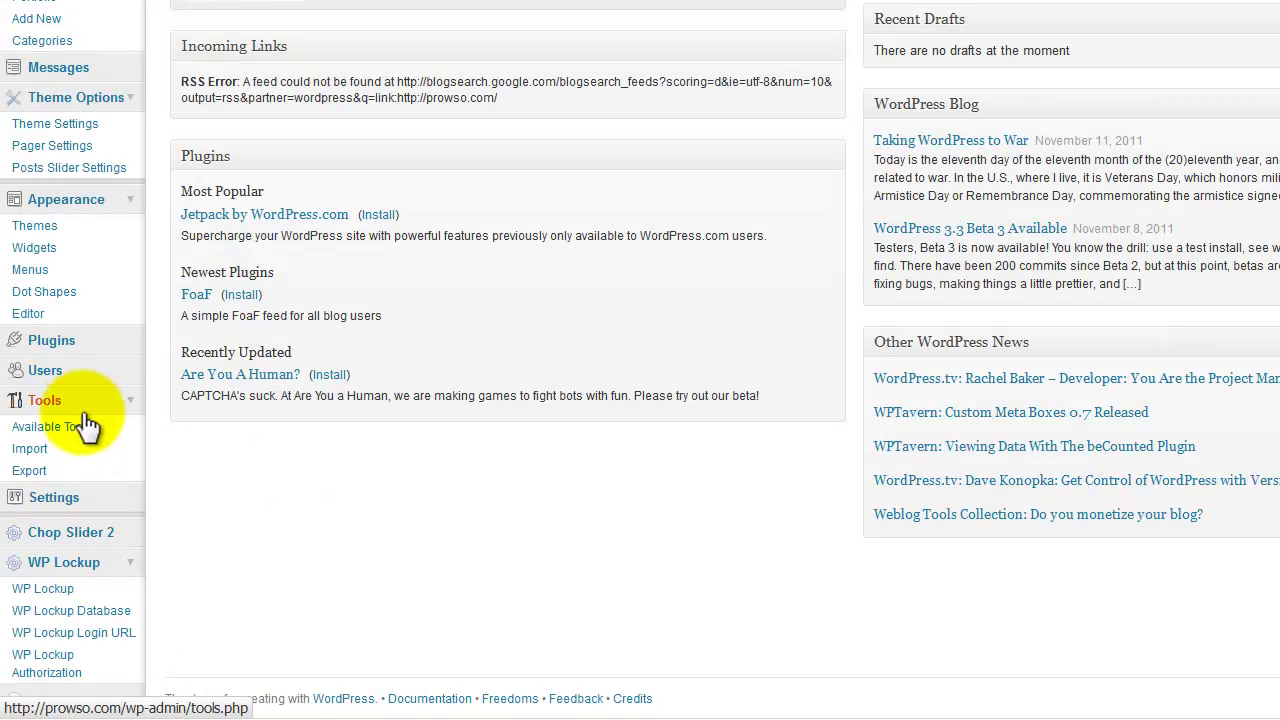
left_click(48, 508)
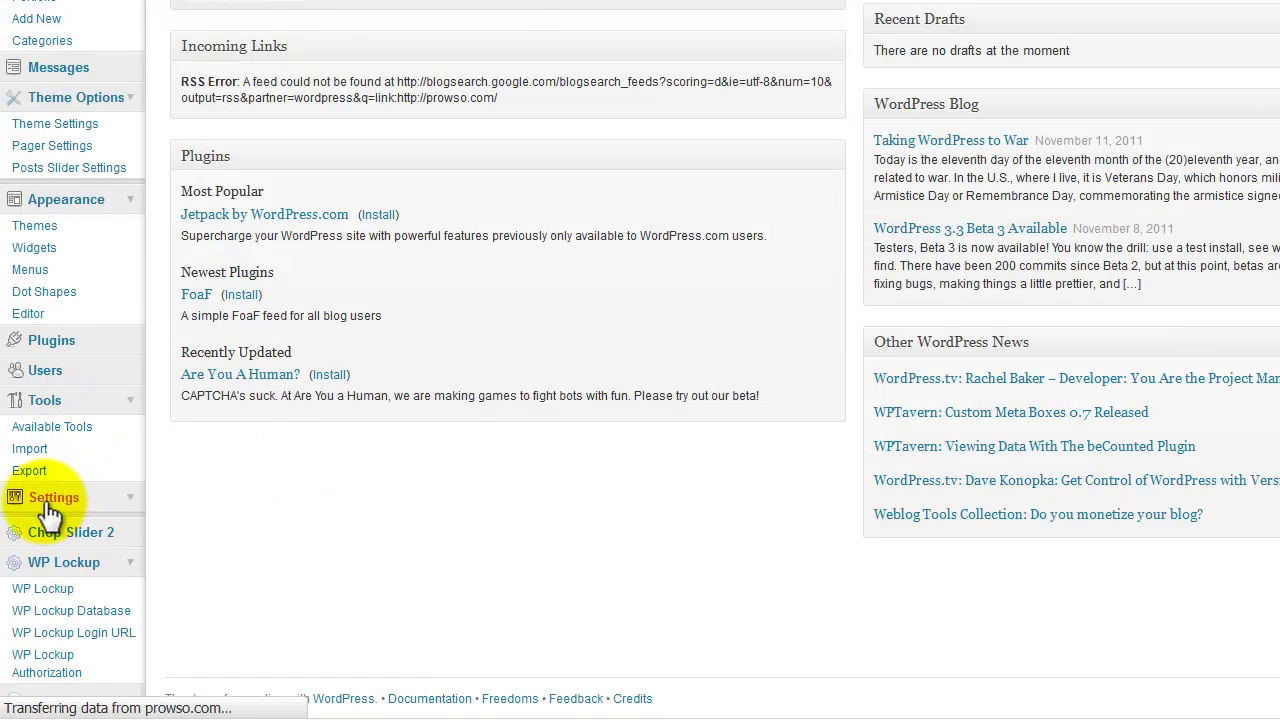
scroll(60, 500, "down", 5)
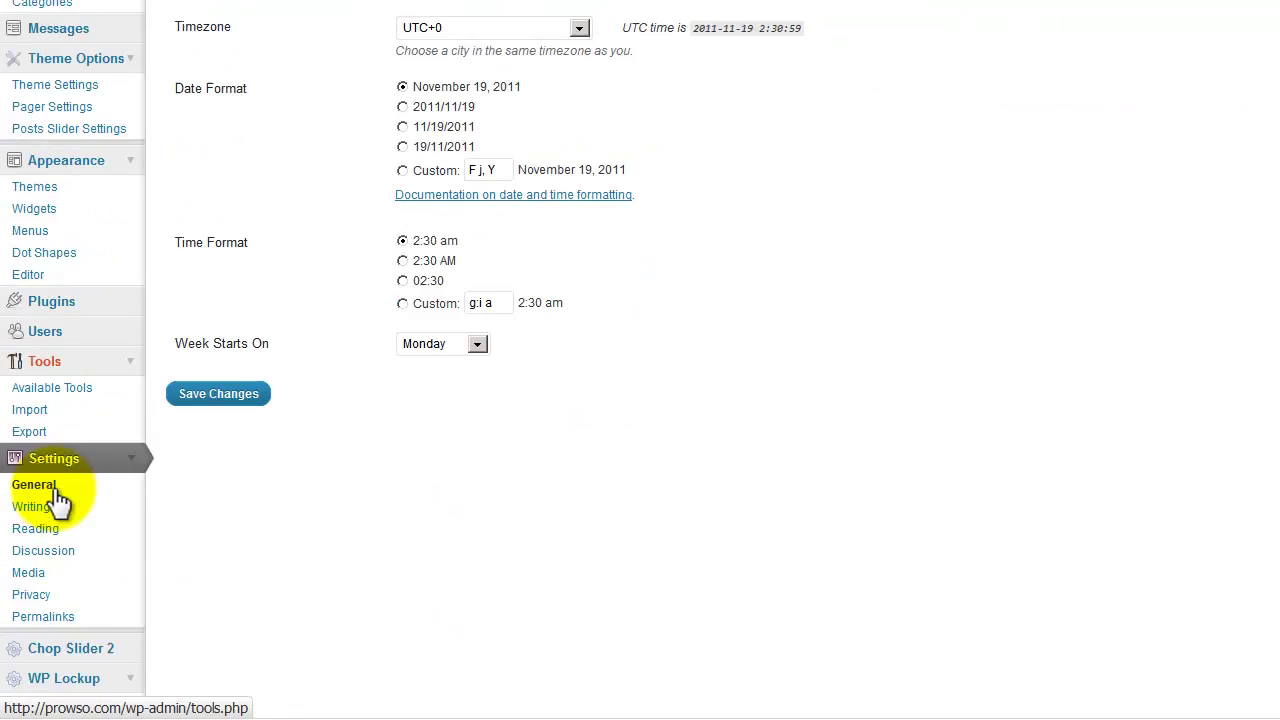
left_click(44, 620)
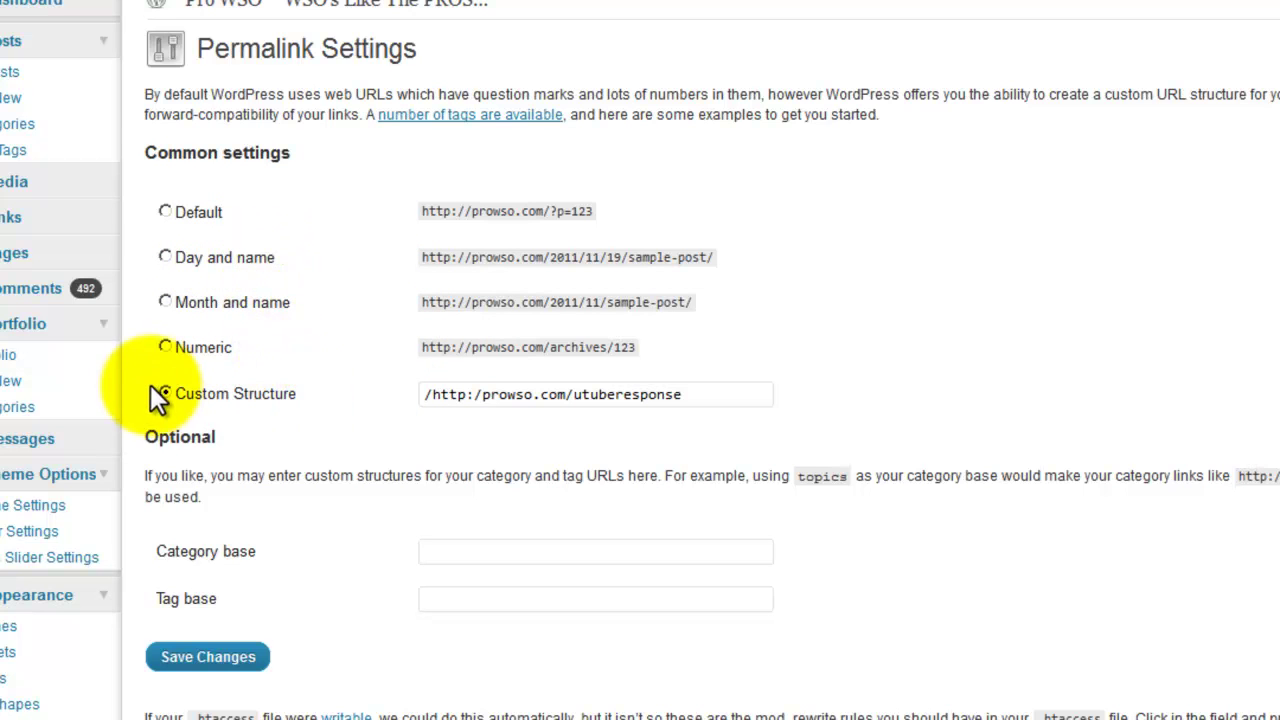
left_click(165, 257)
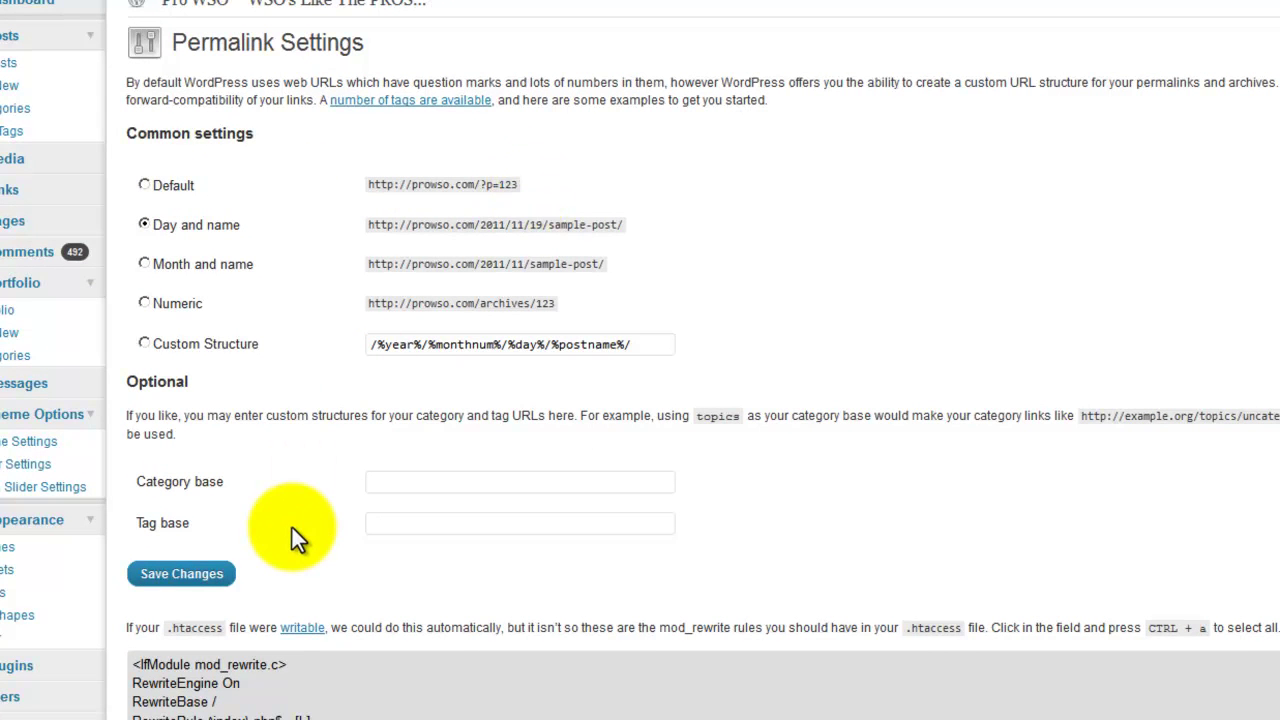
Step: Check the rewrite rules under the permalink options and return to the main WP Lockup page to review its captcha settings
scroll(293, 529, "down", 5)
scroll(294, 529, "up", 1)
scroll(296, 527, "down", 1)
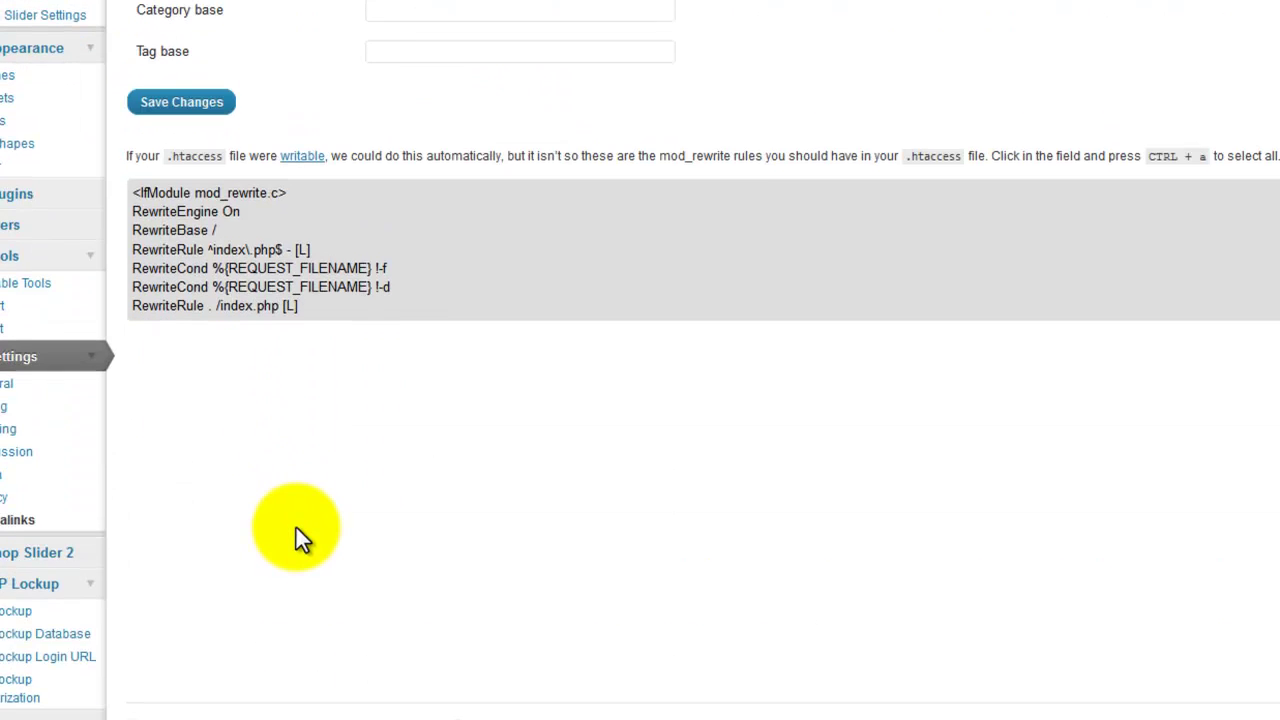
left_click(10, 612)
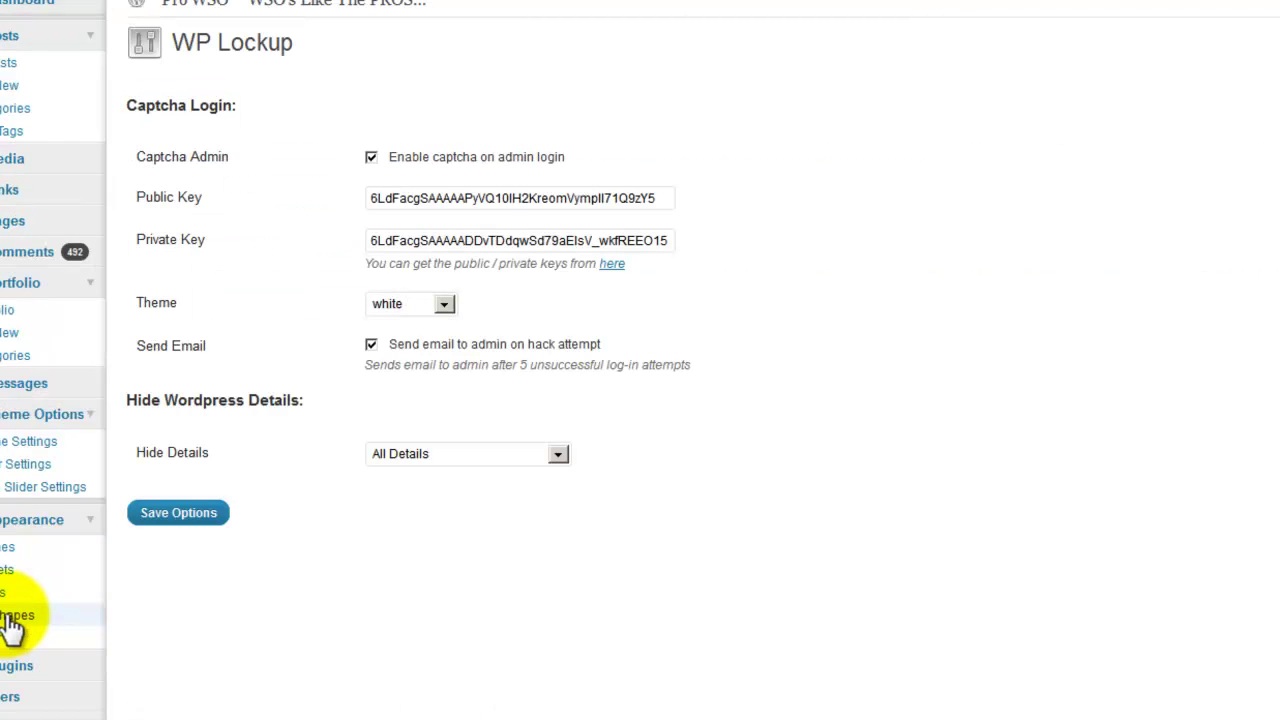
scroll(10, 626, "down", 2)
scroll(10, 626, "up", 2)
Step: Revisit the WP Lockup Database, Login URL and Authorization pages one after another
scroll(10, 626, "down", 3)
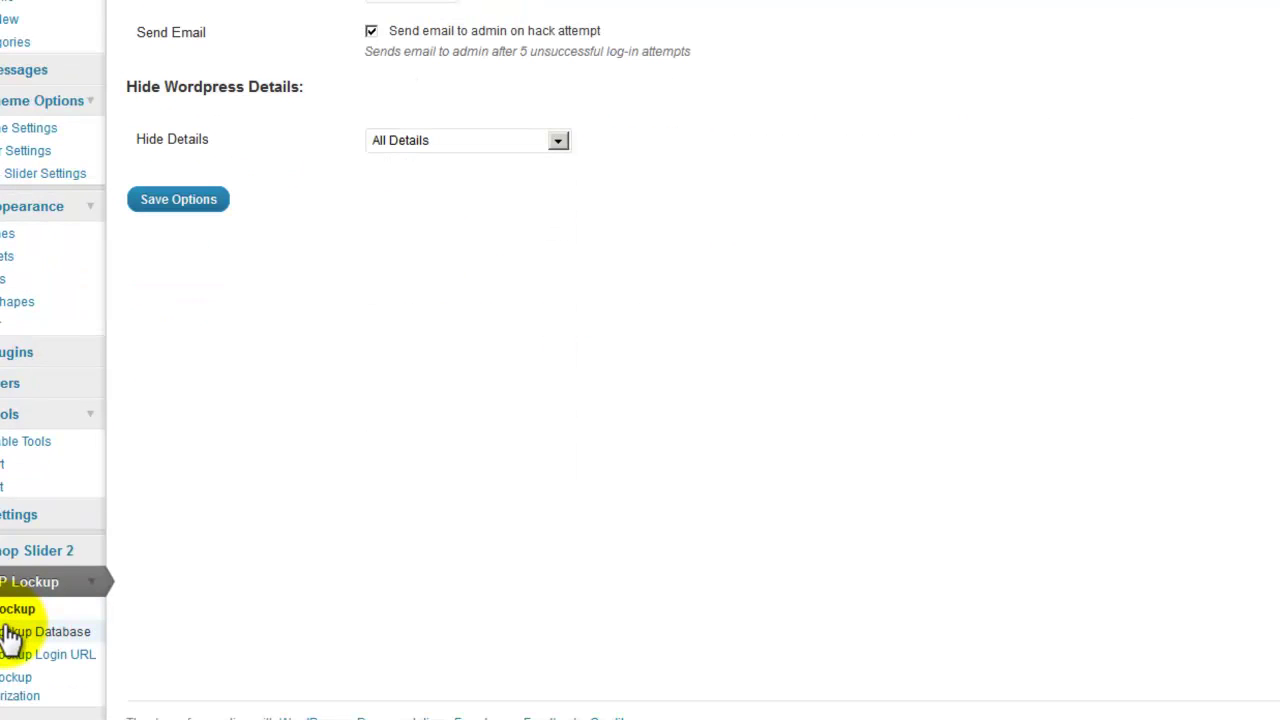
left_click(8, 633)
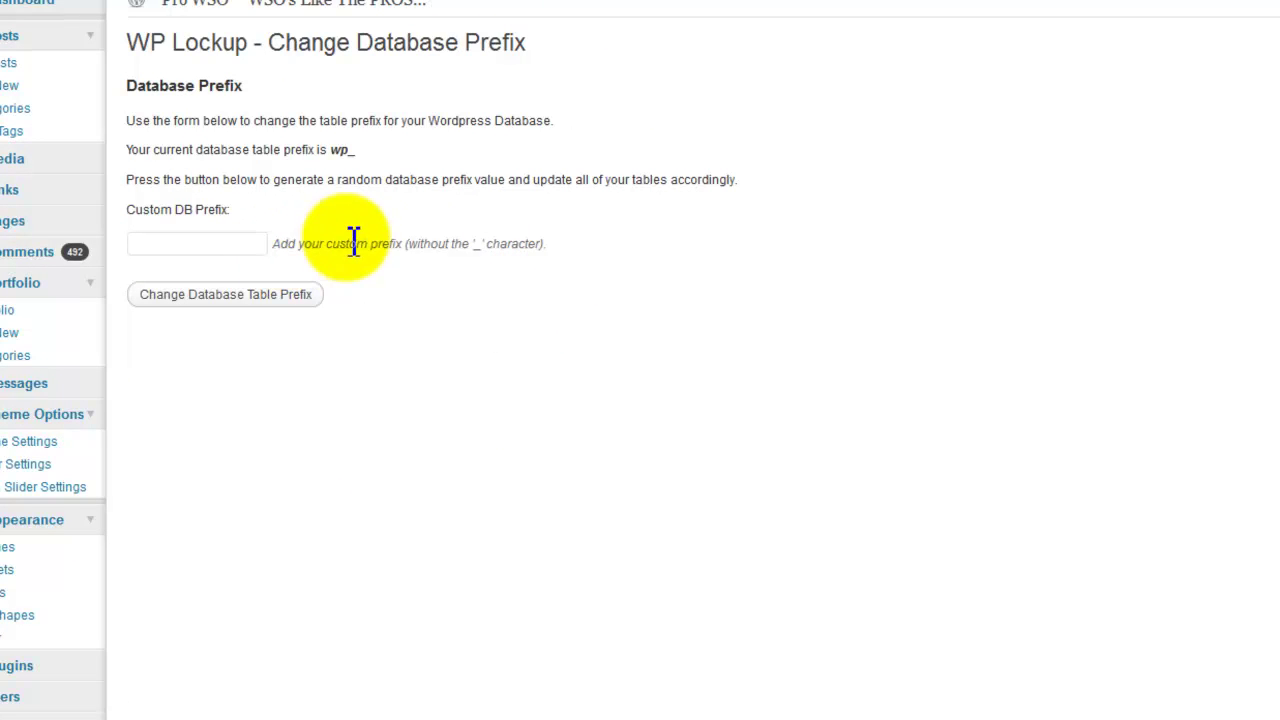
scroll(330, 475, "down", 3)
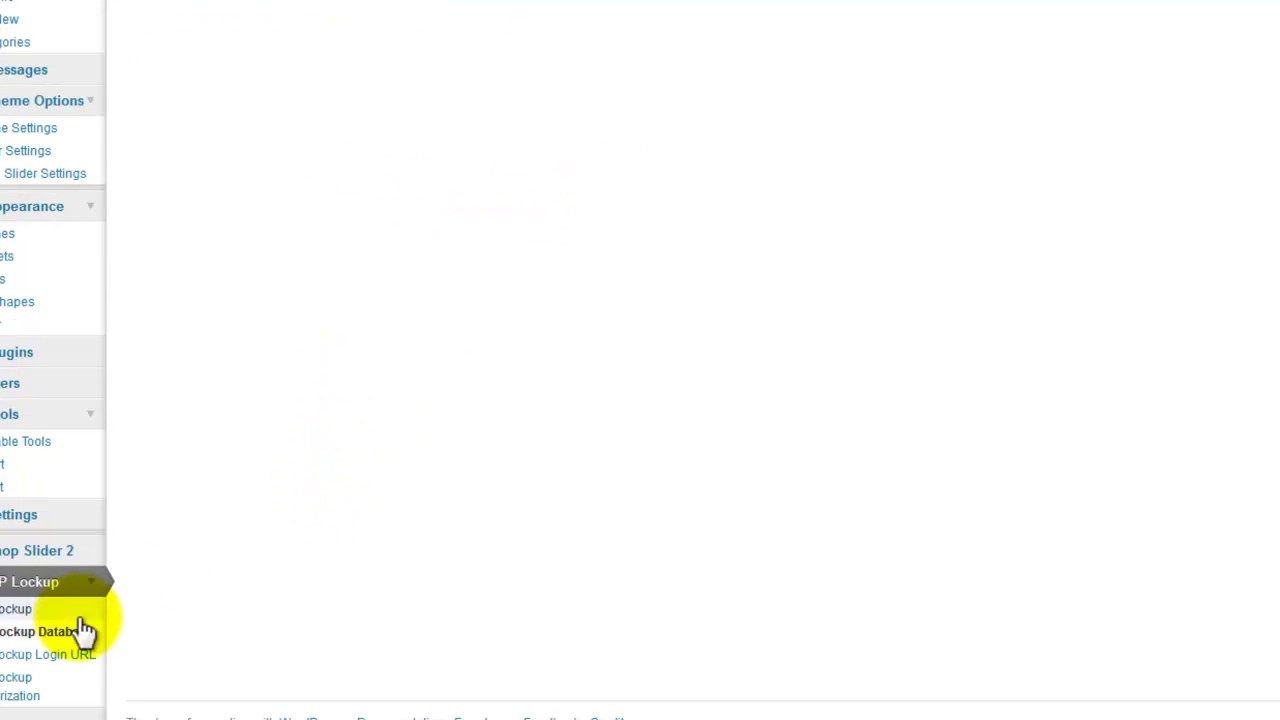
left_click(10, 658)
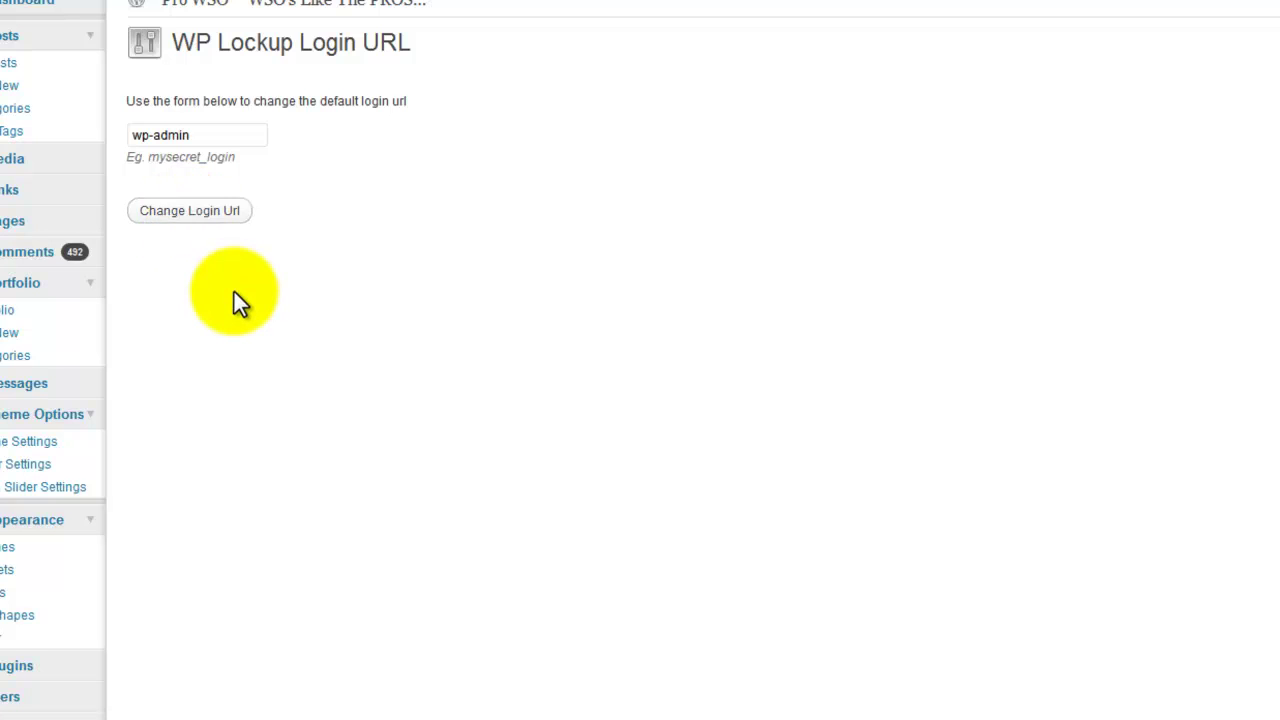
scroll(234, 292, "down", 3)
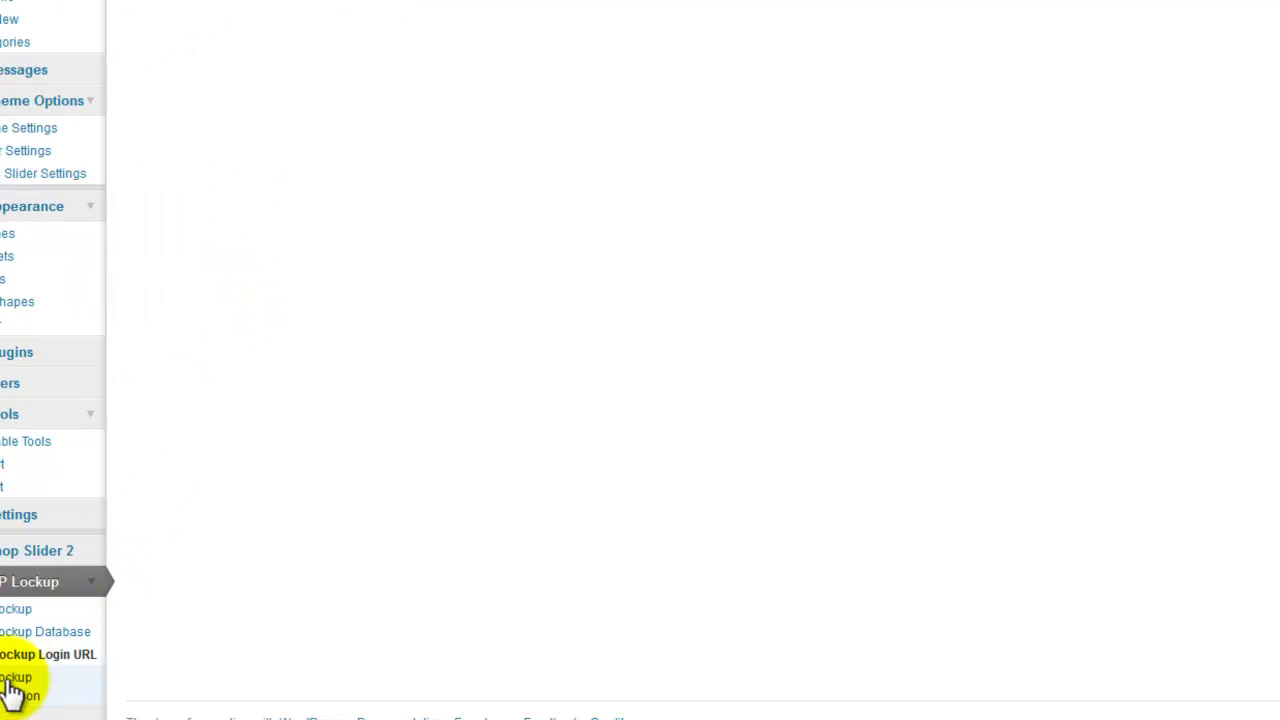
left_click(12, 690)
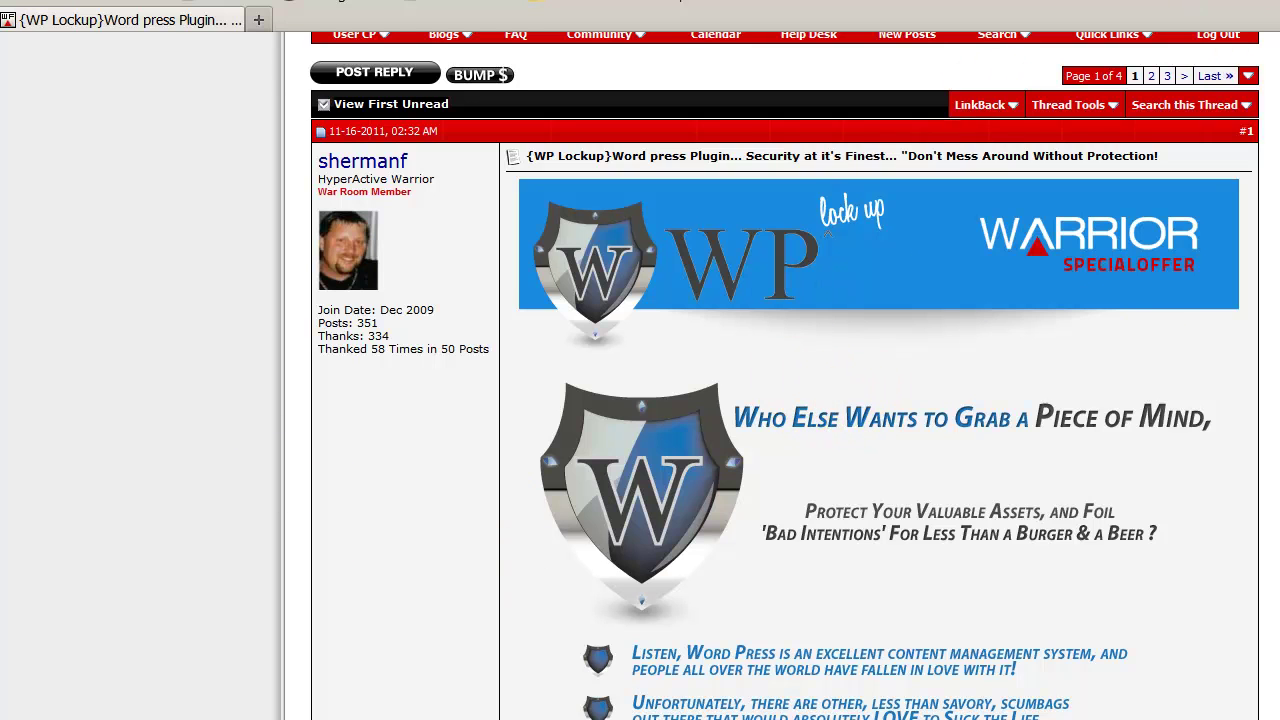
Step: Read through the WP Lockup forum sales thread down to the Single Site License purchase offer
scroll(785, 376, "down", 6)
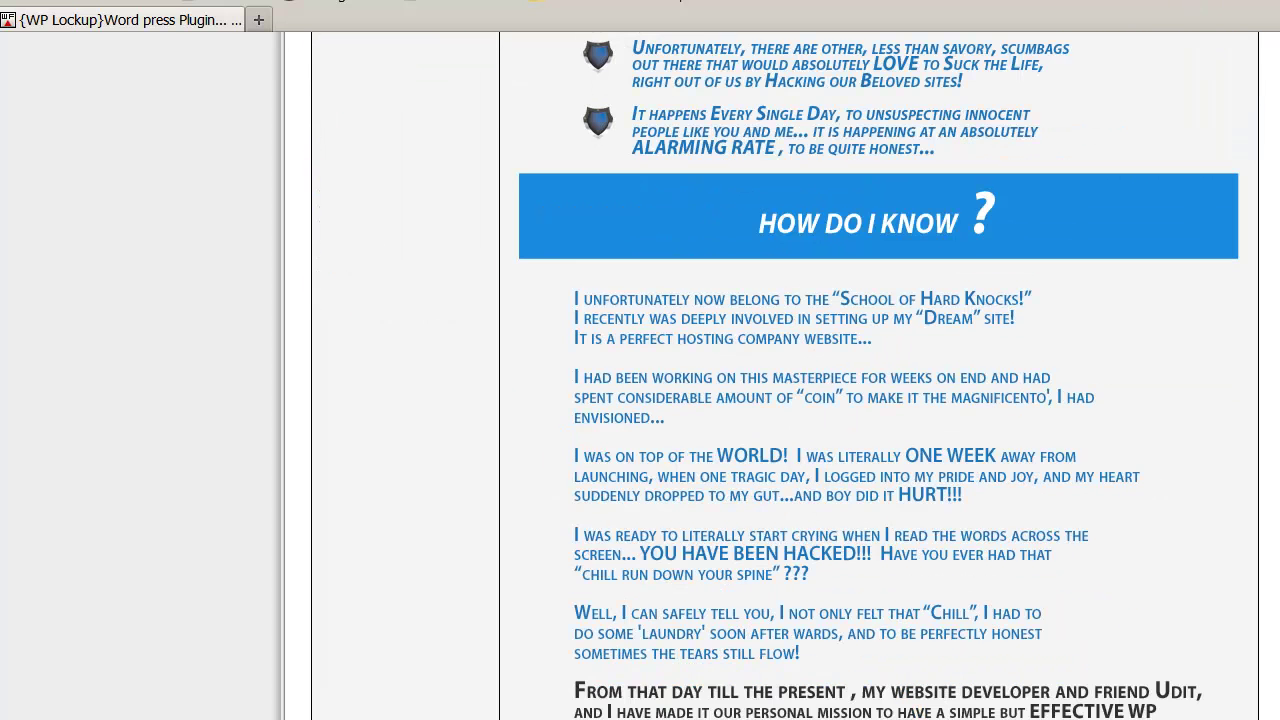
scroll(785, 376, "up", 3)
scroll(785, 376, "up", 3)
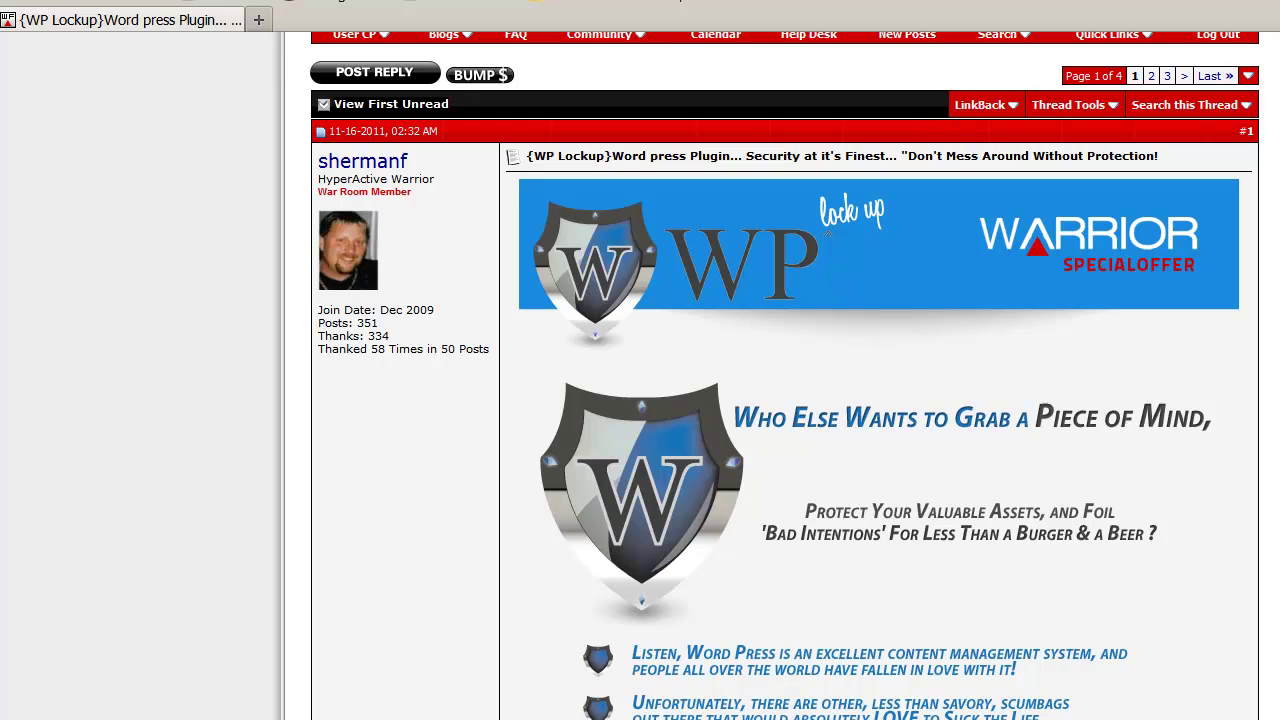
scroll(780, 400, "down", 7)
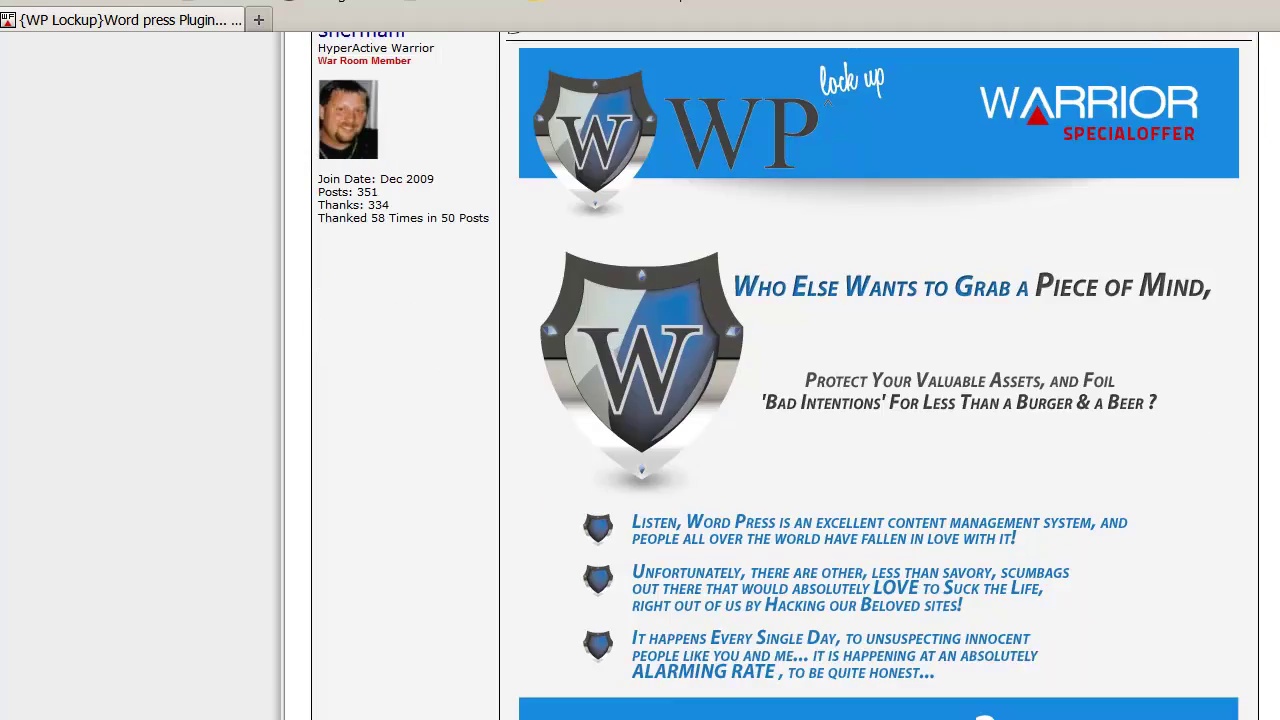
scroll(780, 400, "up", 3)
scroll(780, 400, "down", 15)
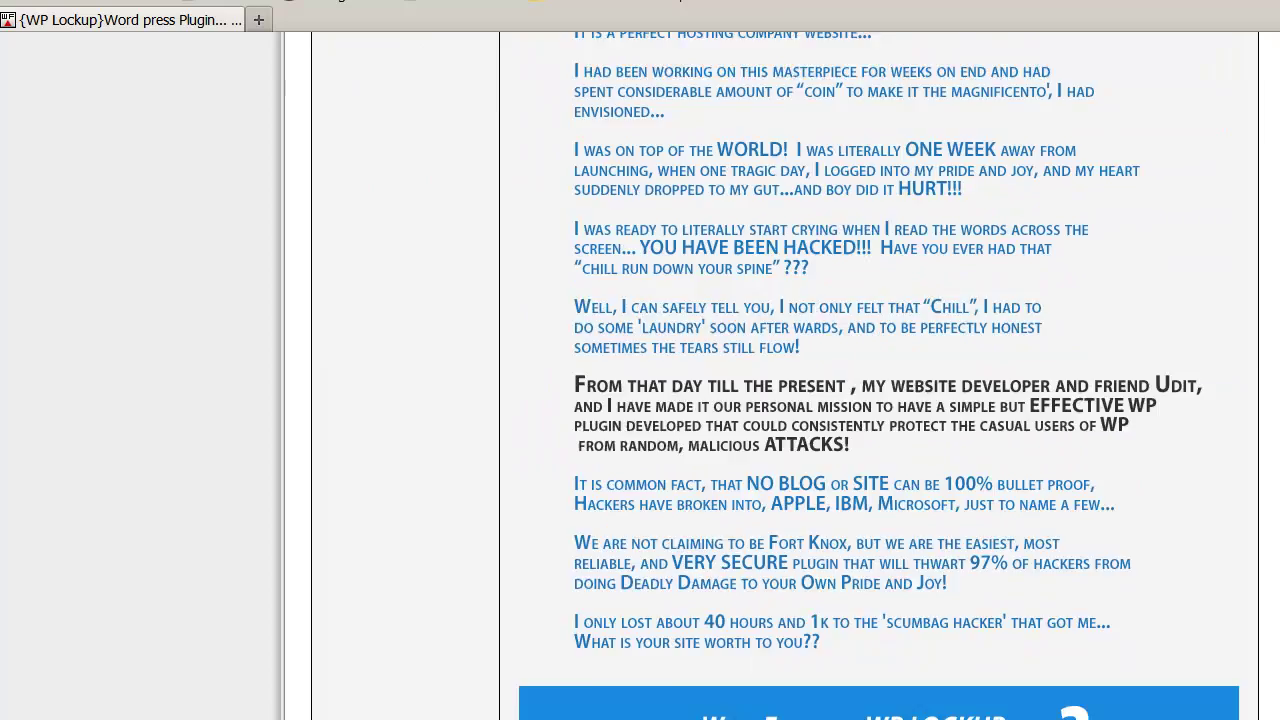
scroll(880, 400, "down", 4)
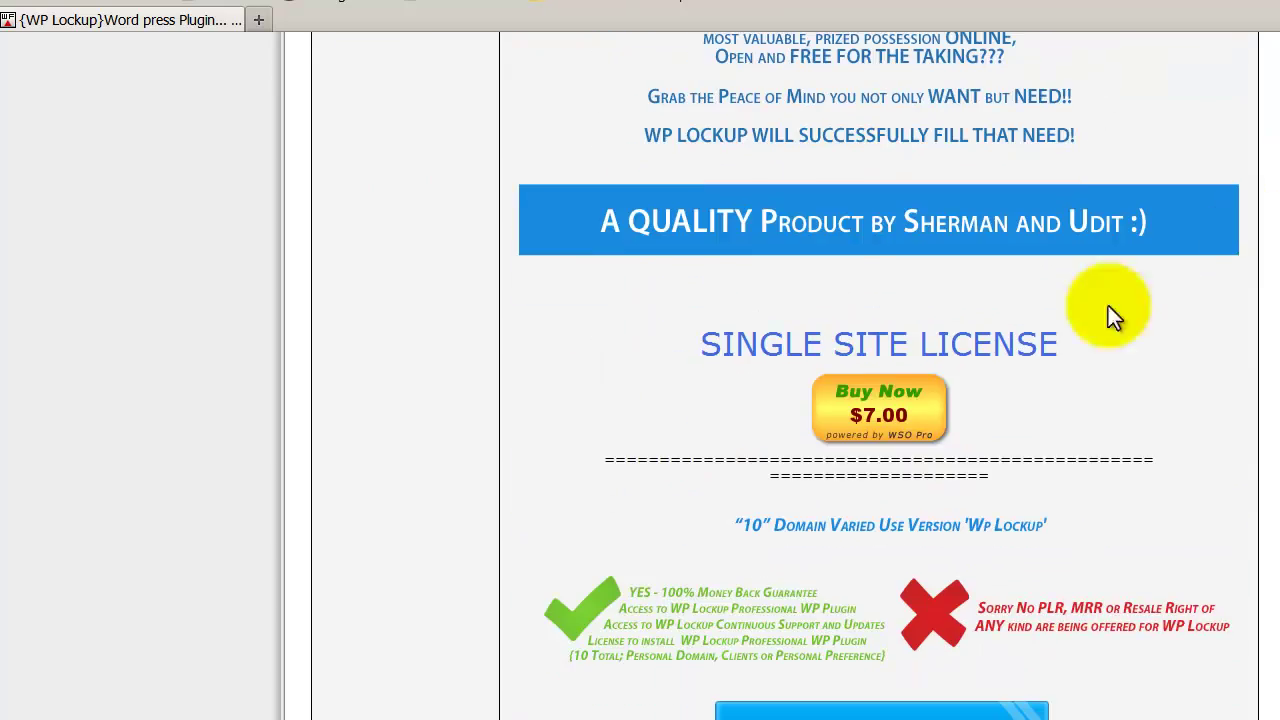
Step: Buy the WP Lockup single site license for $7.00 through PayPal and continue to the seller's purchase confirmation page
left_click(930, 405)
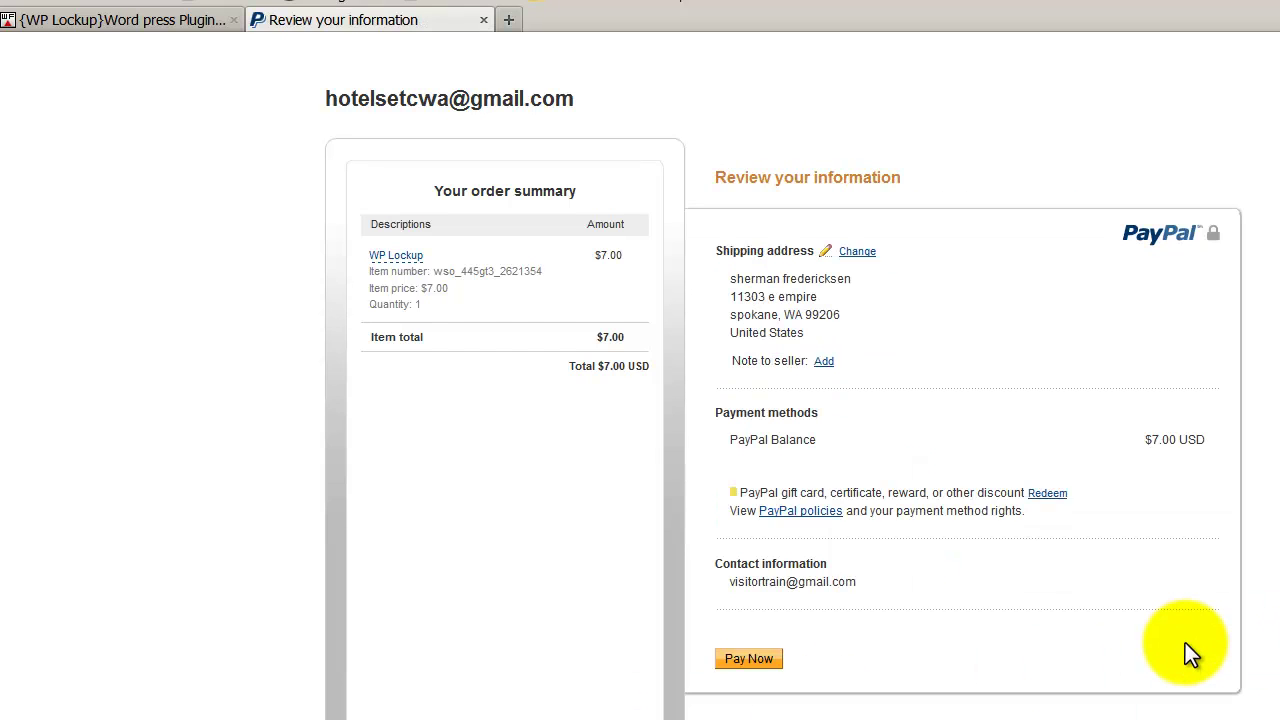
left_click(742, 660)
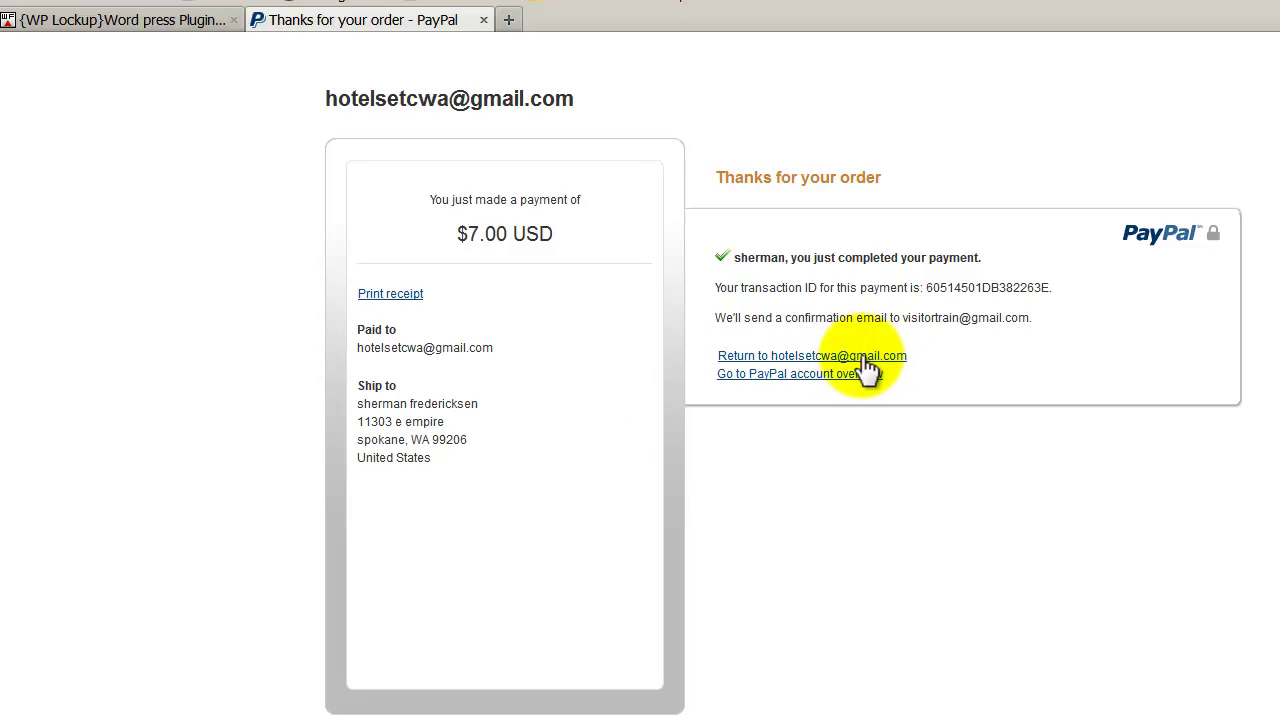
left_click(776, 358)
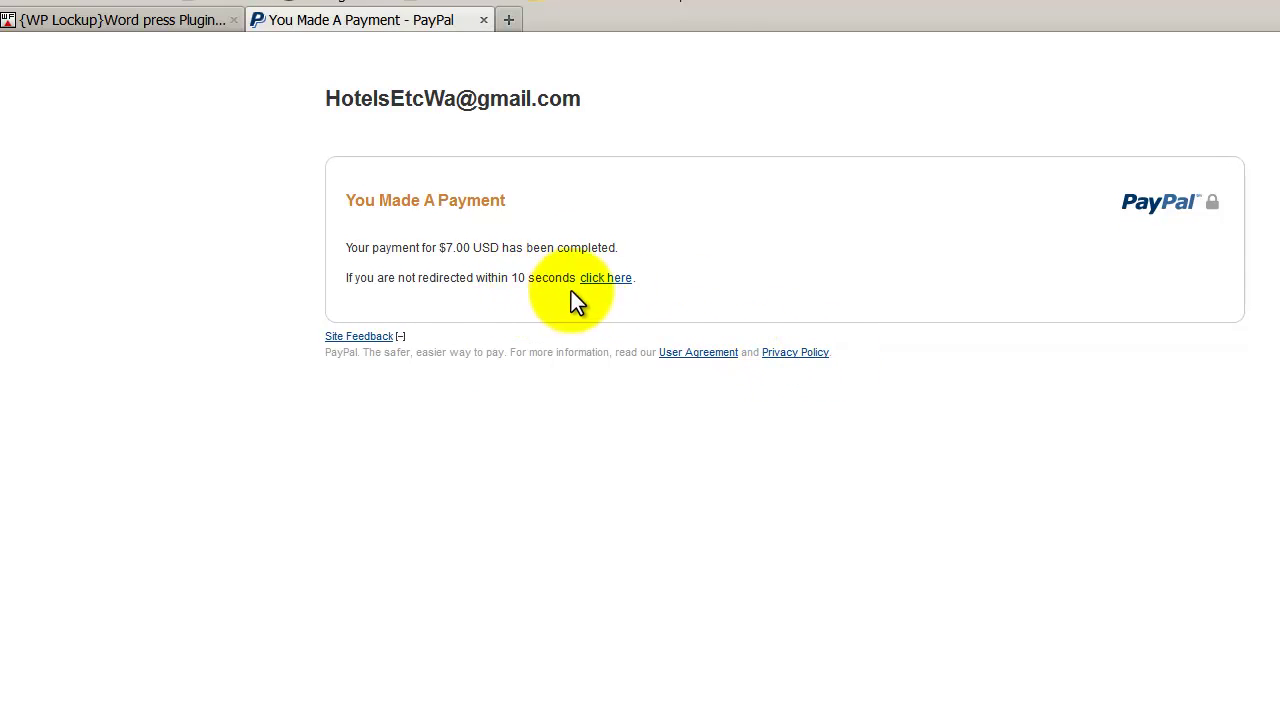
left_click(604, 284)
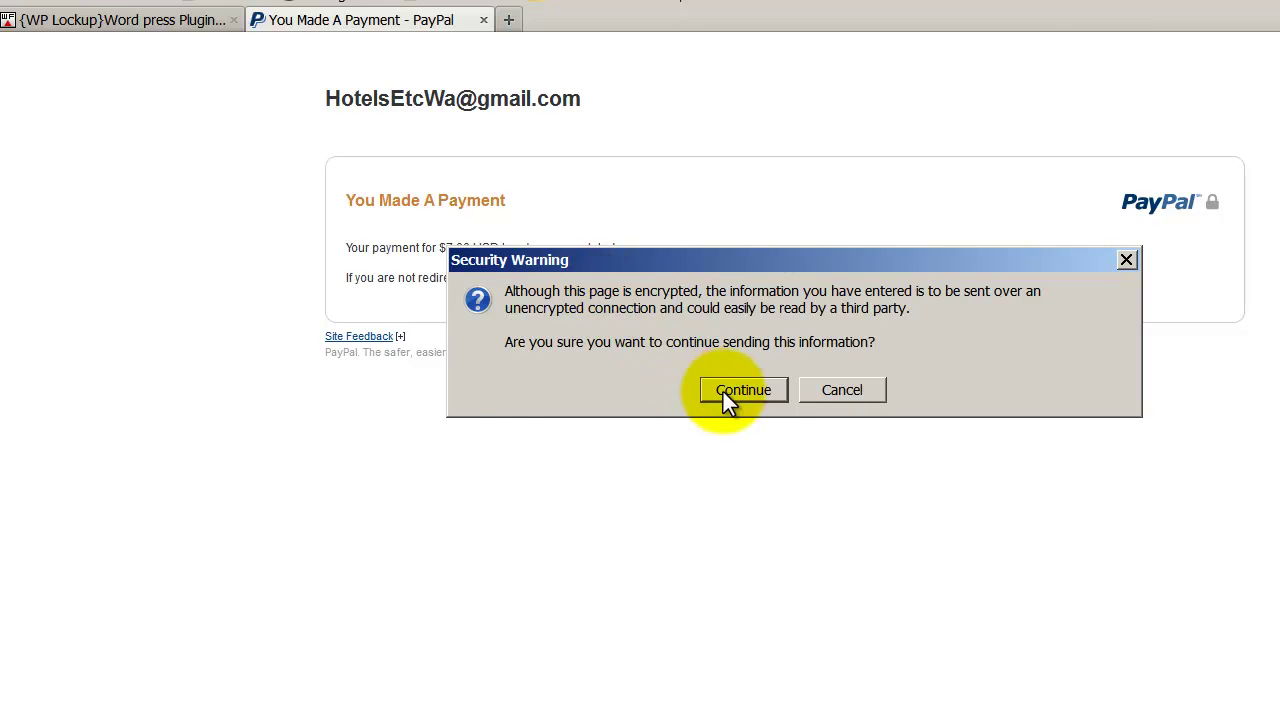
left_click(723, 392)
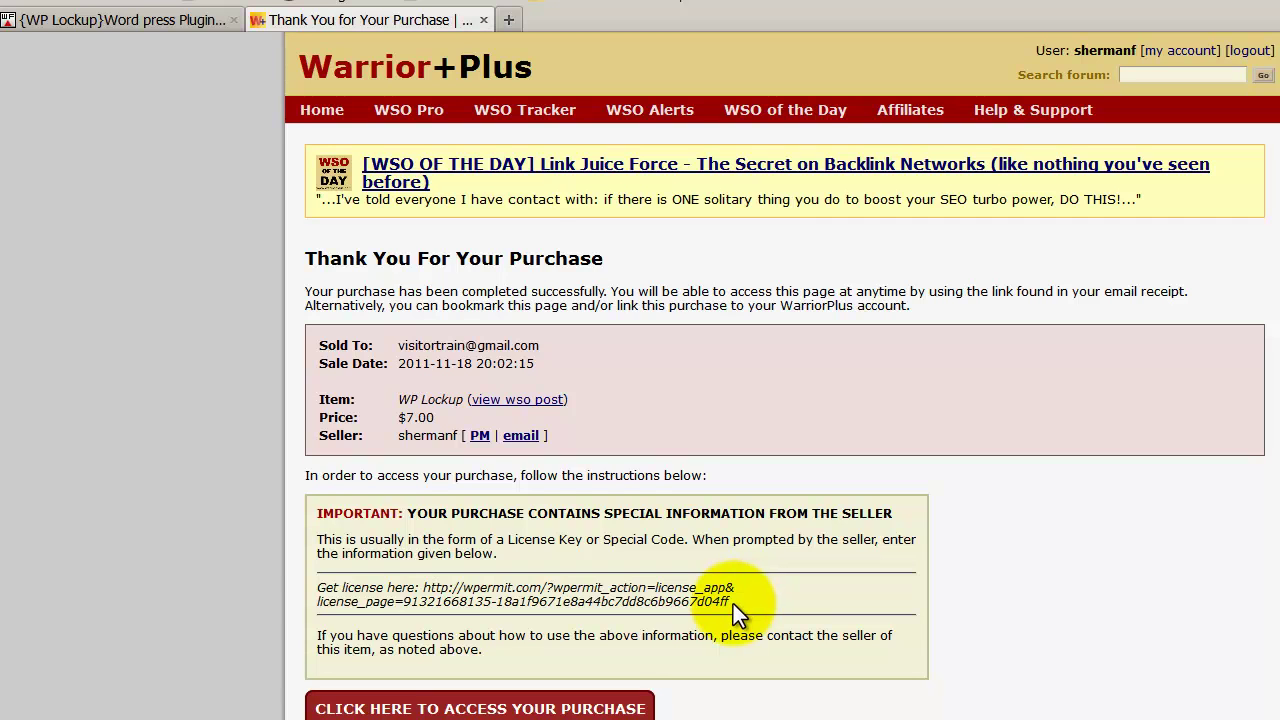
Step: Copy the license link from the seller's special information and open it in a new browser tab
left_click_drag(733, 603, 431, 590)
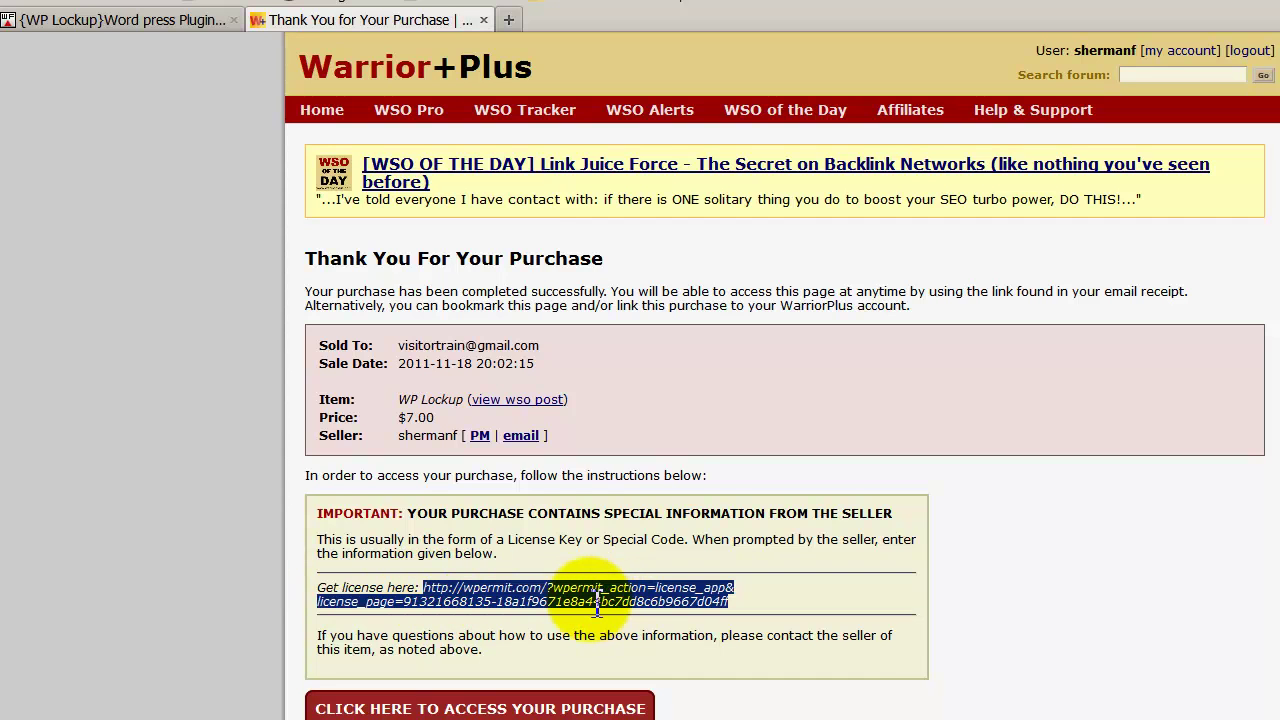
right_click(565, 600)
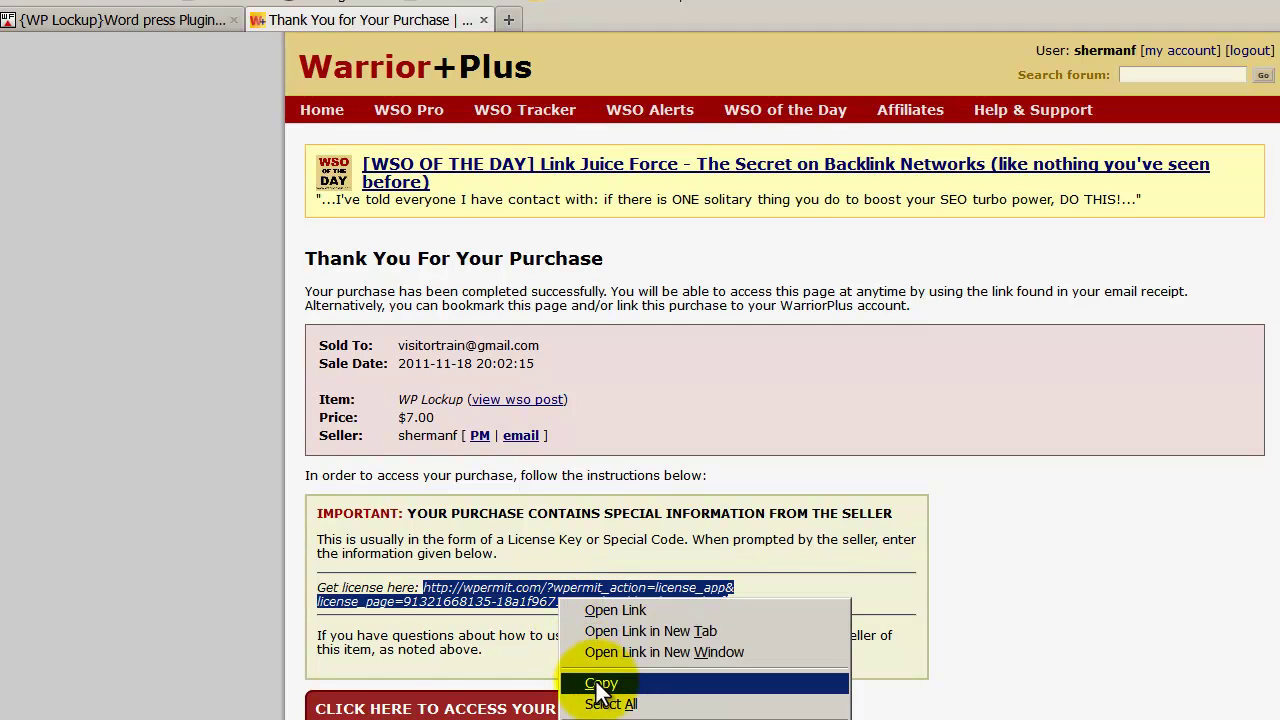
left_click(592, 680)
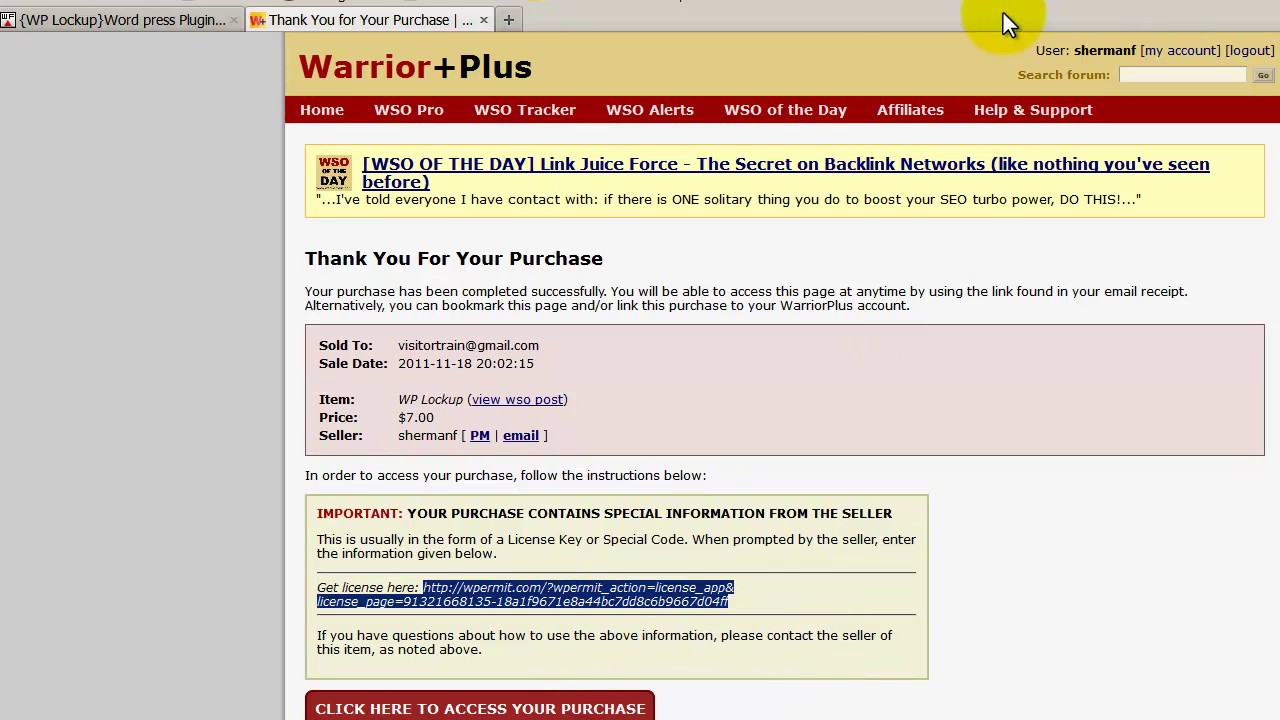
left_click(511, 20)
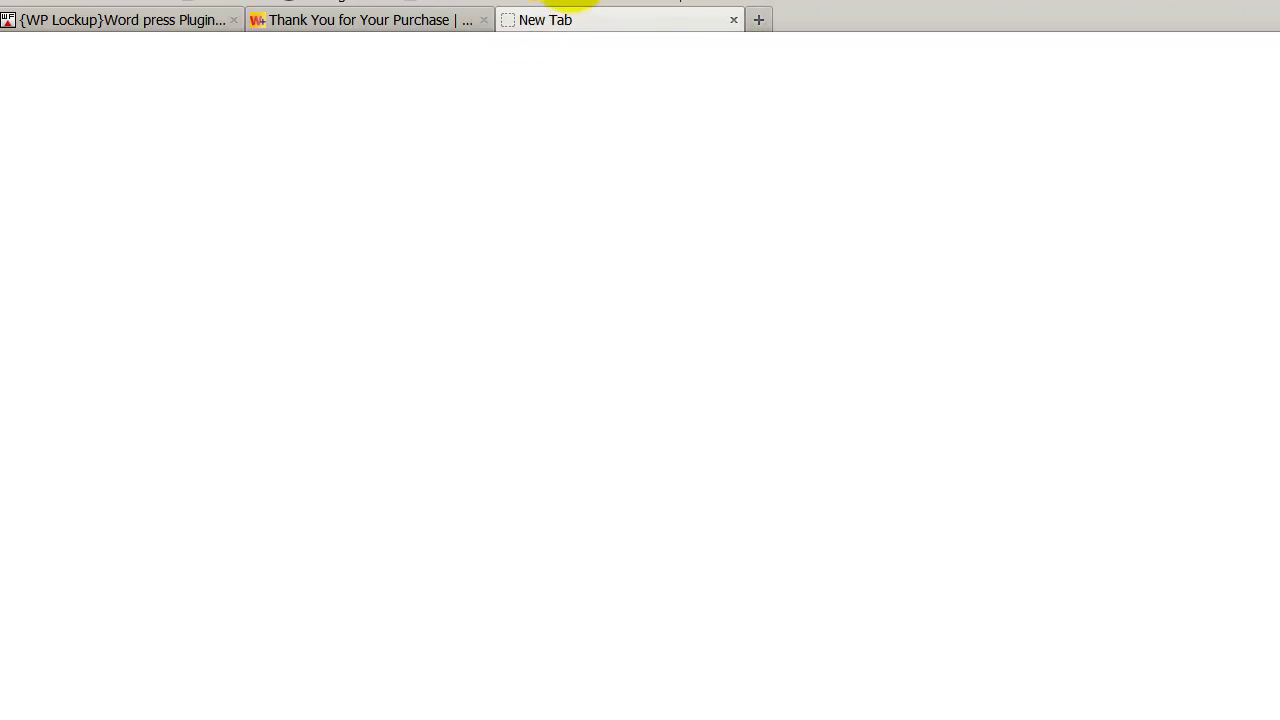
right_click(575, 2)
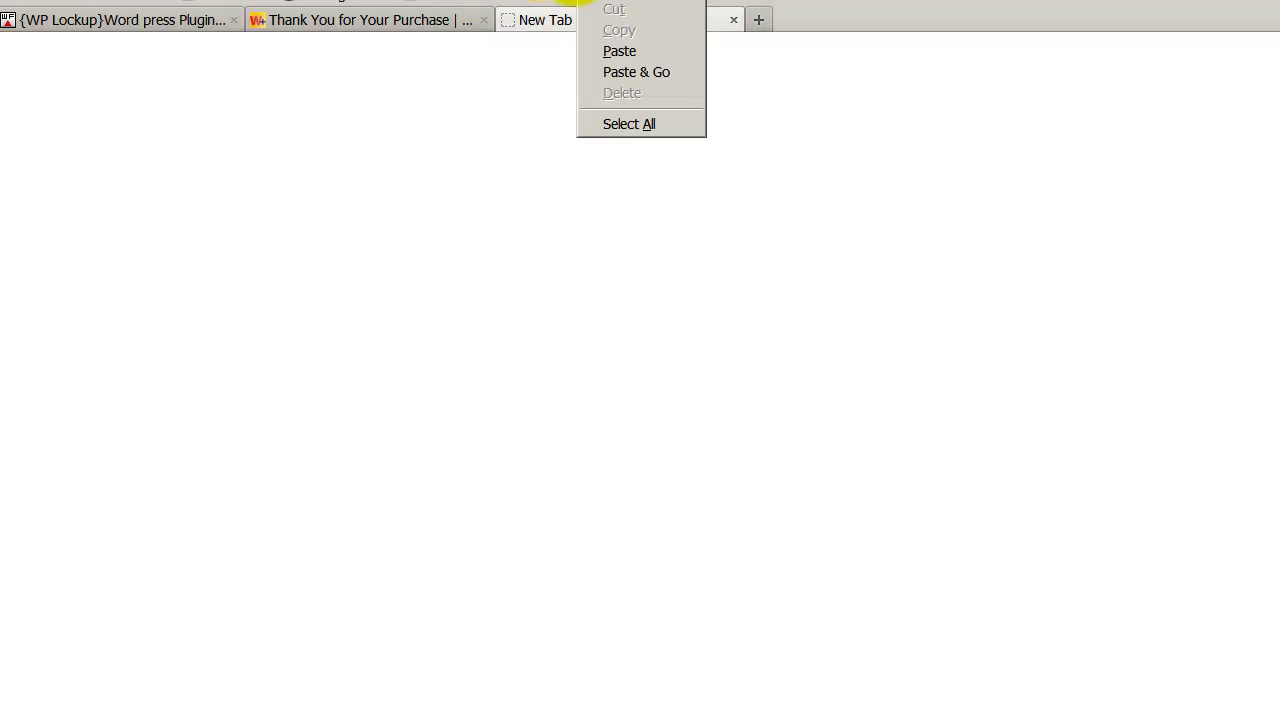
left_click(639, 71)
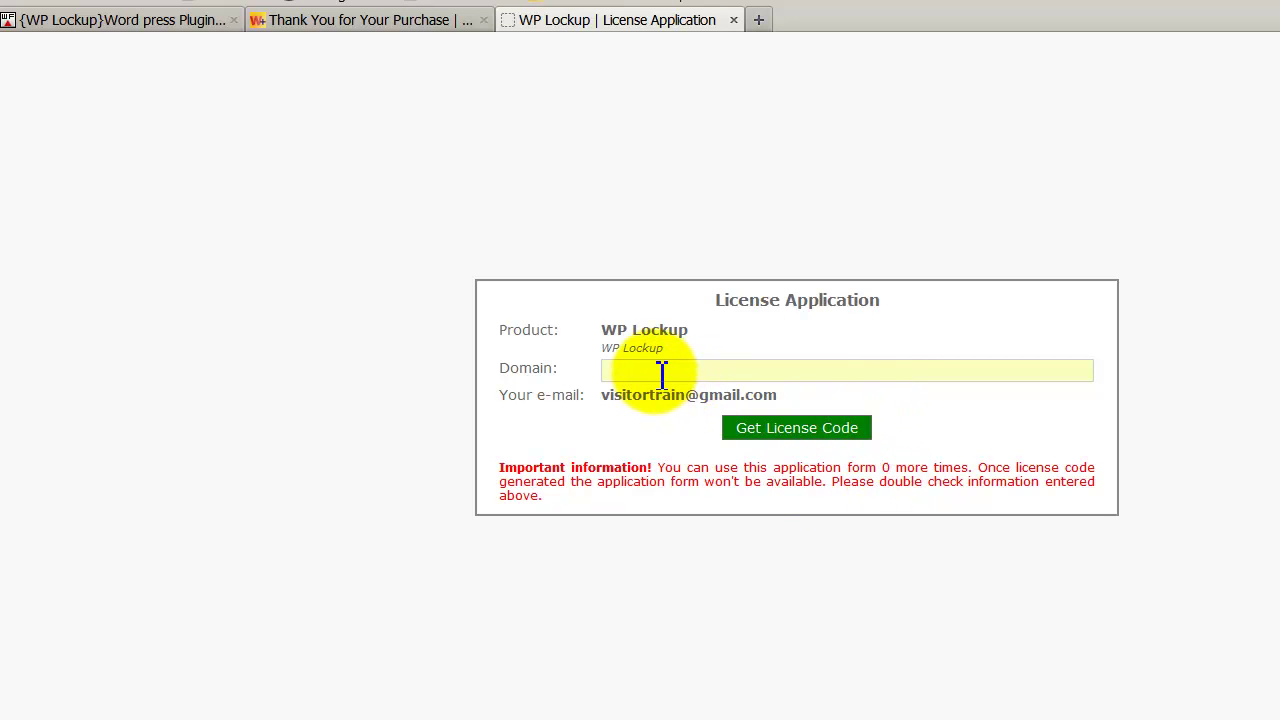
Step: Enter wp-safe.com as the domain in the WP Lockup license application and generate the license code
type("w")
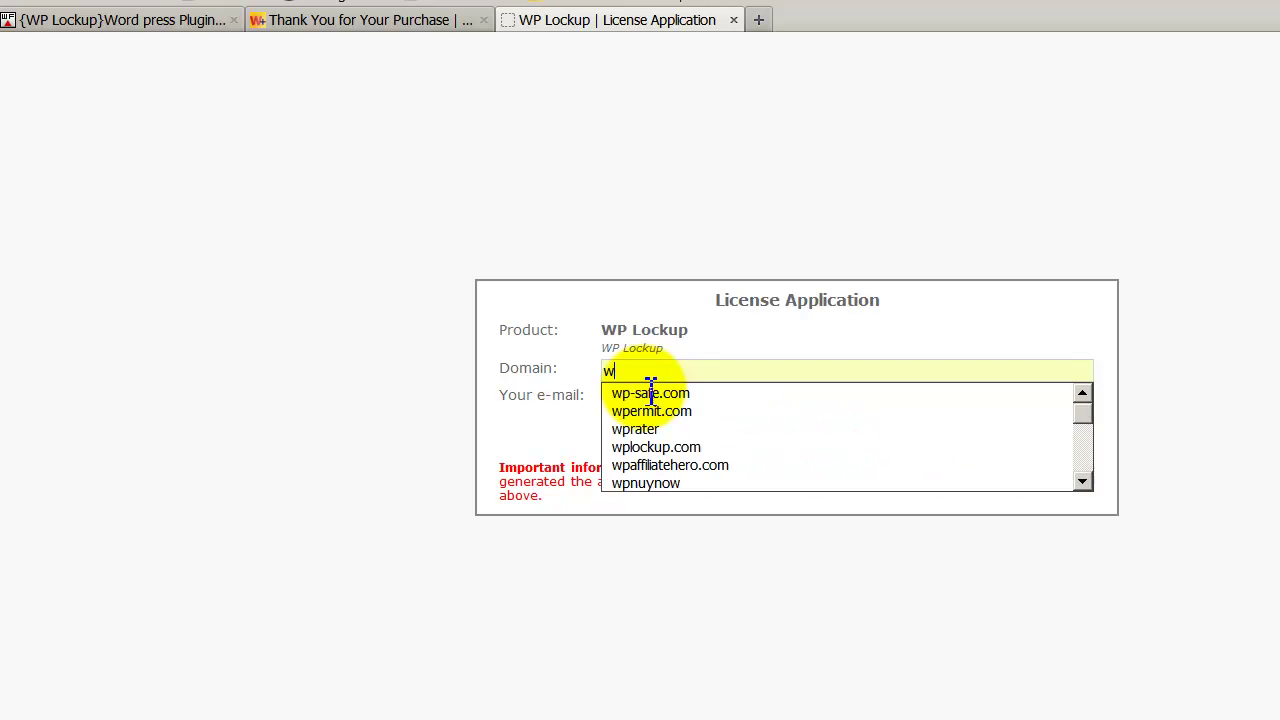
type("p-safe")
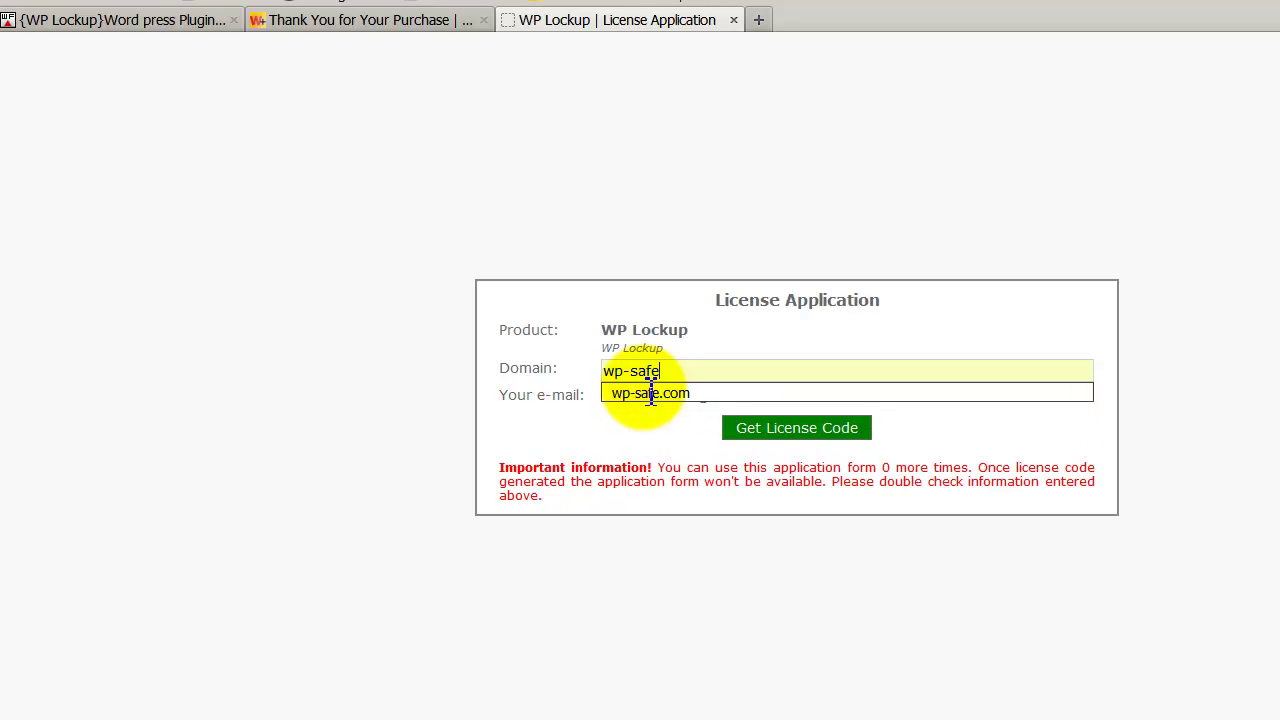
type(".com")
left_click(770, 430)
left_click(769, 432)
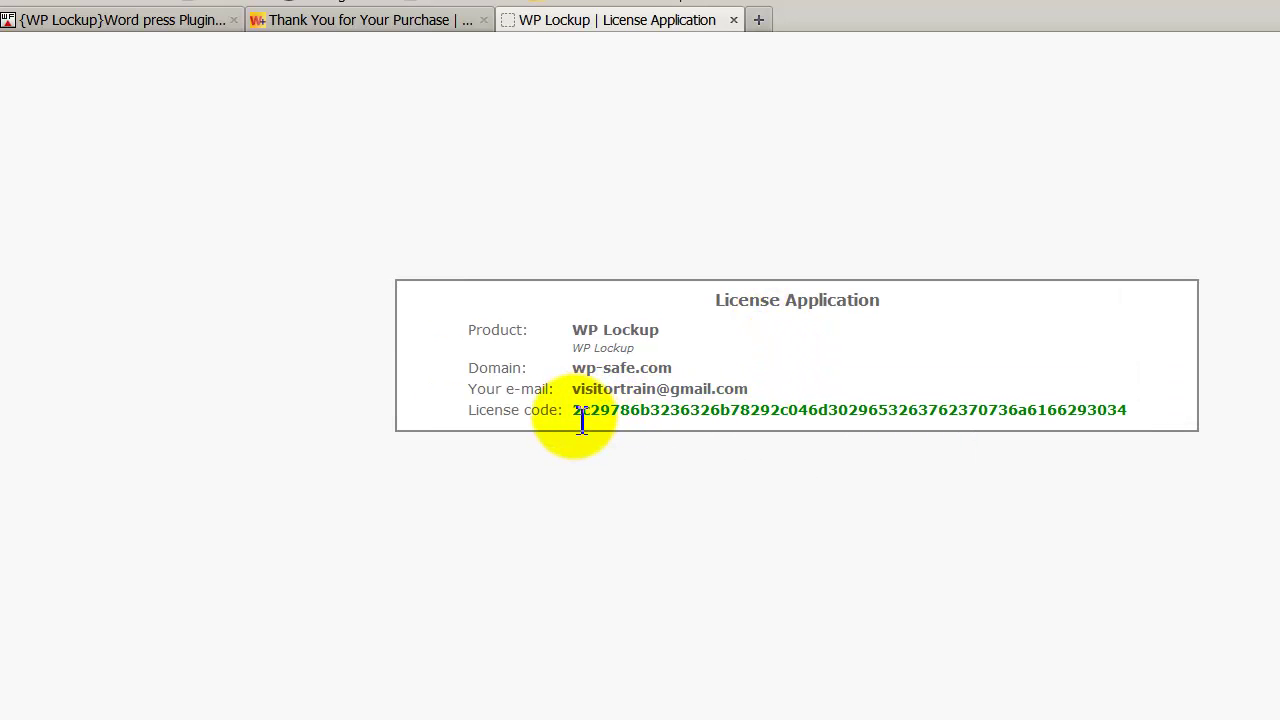
Step: Copy the generated license code and return to the Warrior+Plus purchase page
left_click_drag(1127, 409, 573, 419)
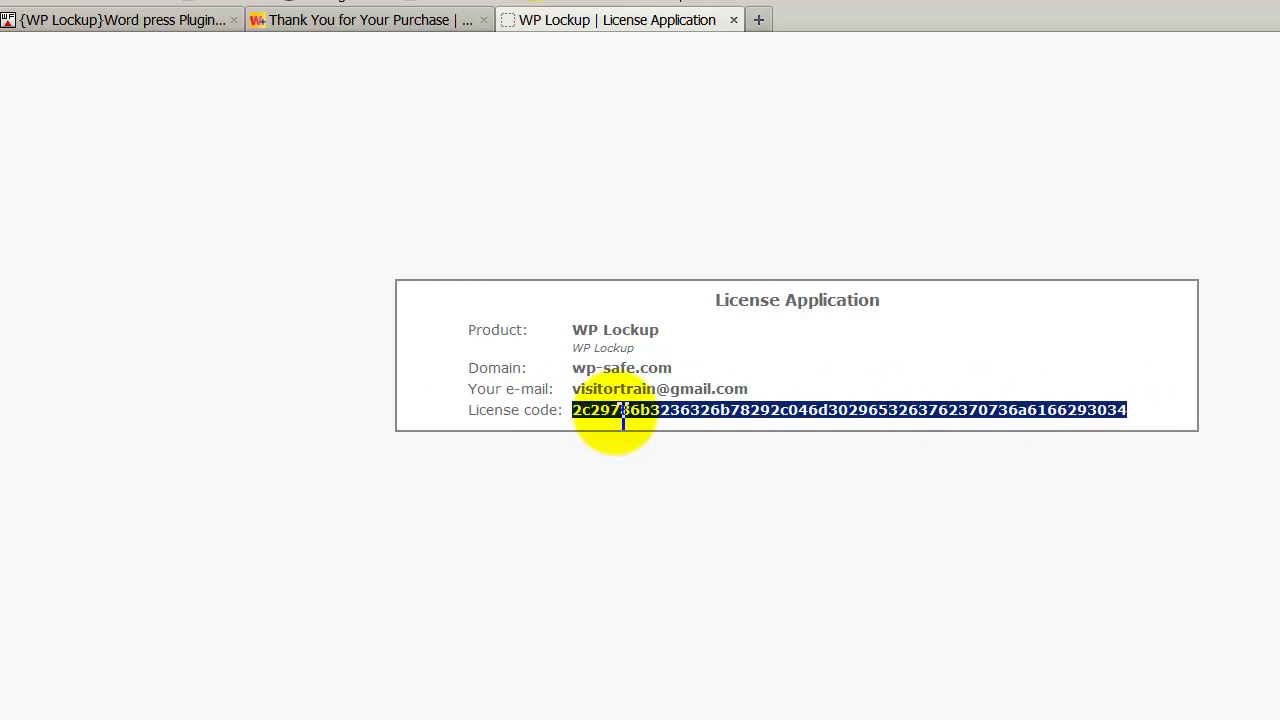
right_click(722, 412)
left_click(741, 426)
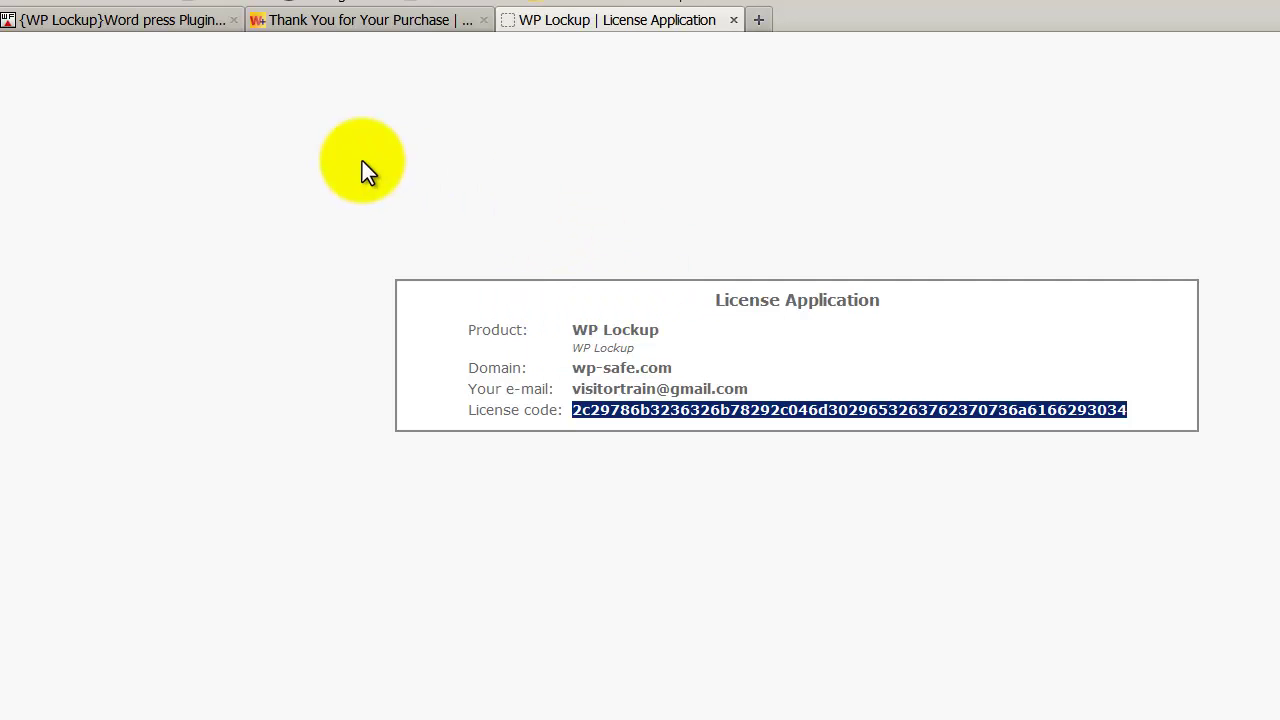
left_click(353, 22)
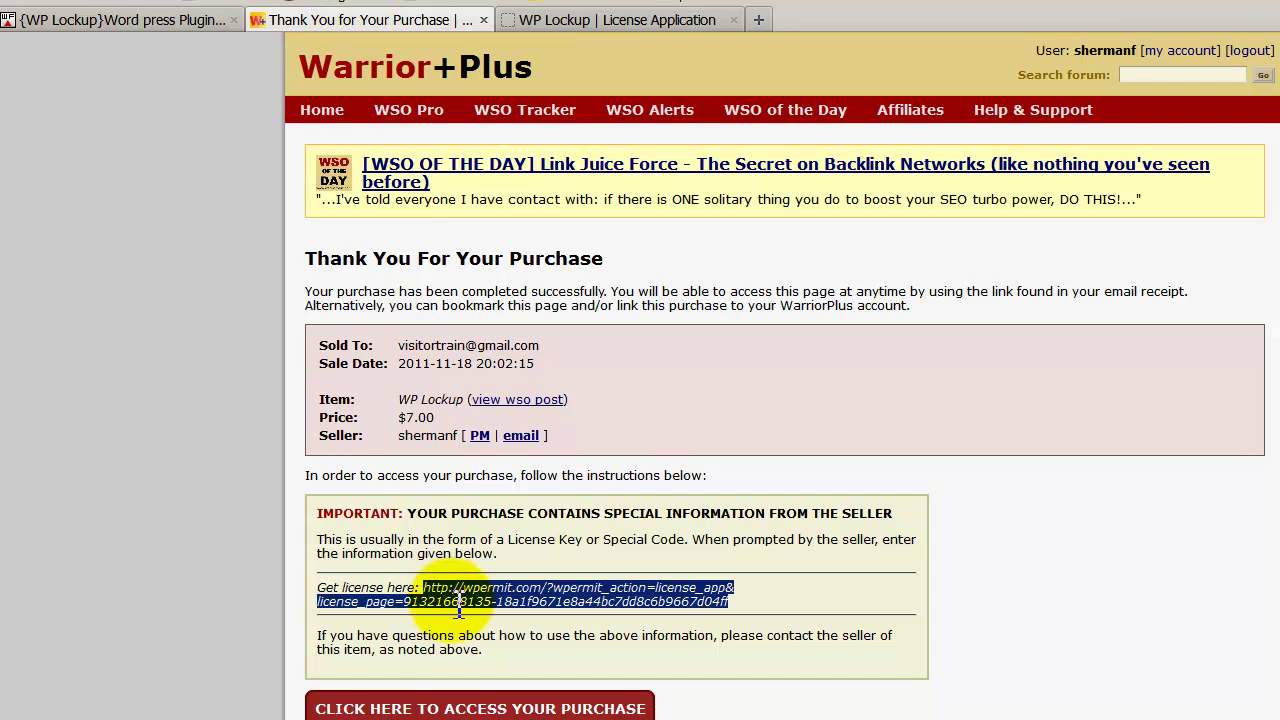